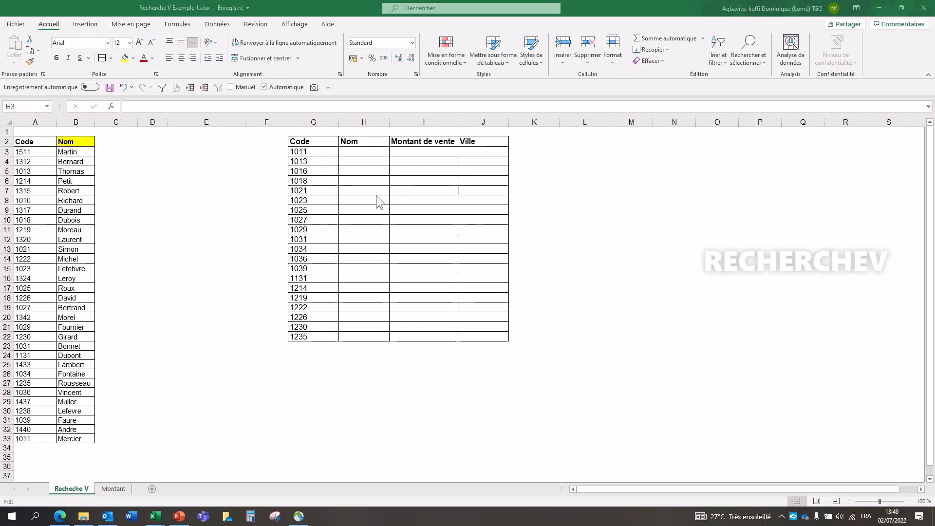
# Step: Examine the table to fill in G2:J22 and its sources: A2:B33, the Montant sheet and the workbook Recherche V Exemple 2.xlsx
pyautogui.click(347, 180)
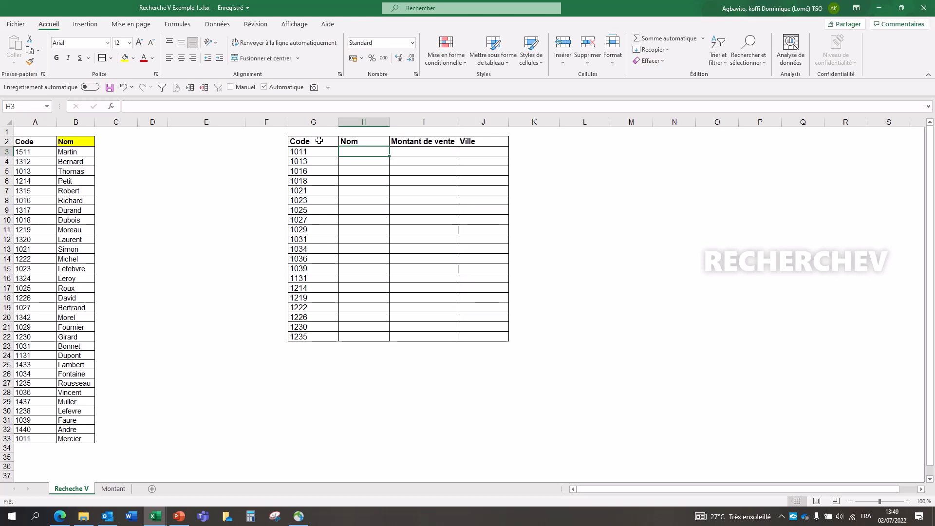
pyautogui.moveTo(319, 140)
pyautogui.mouseDown()
pyautogui.moveTo(414, 184)
pyautogui.moveTo(484, 302)
pyautogui.moveTo(485, 335)
pyautogui.mouseUp()
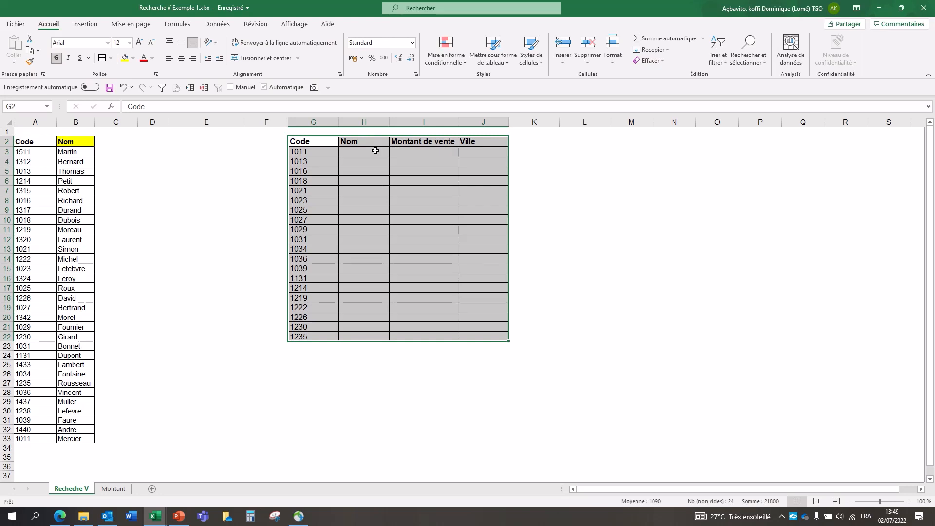
pyautogui.click(375, 151)
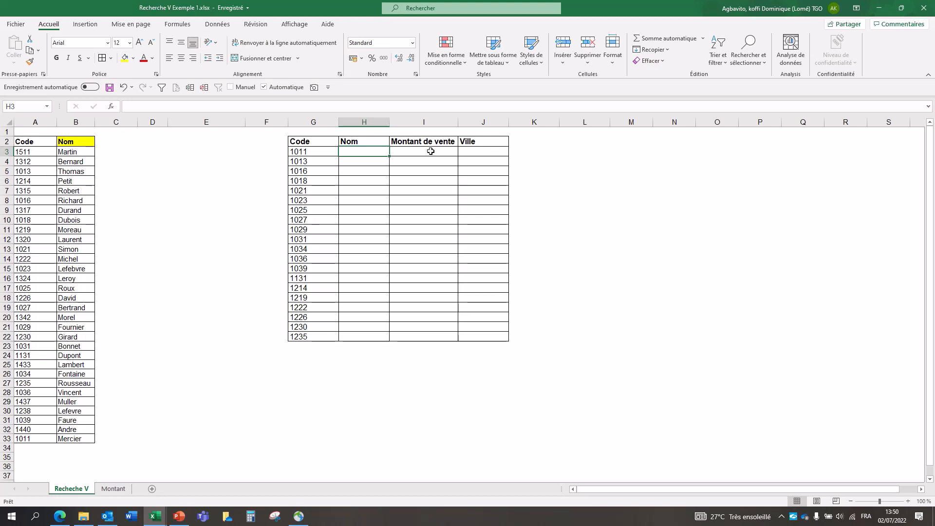
pyautogui.click(110, 485)
pyautogui.click(80, 487)
pyautogui.click(157, 519)
pyautogui.click(184, 486)
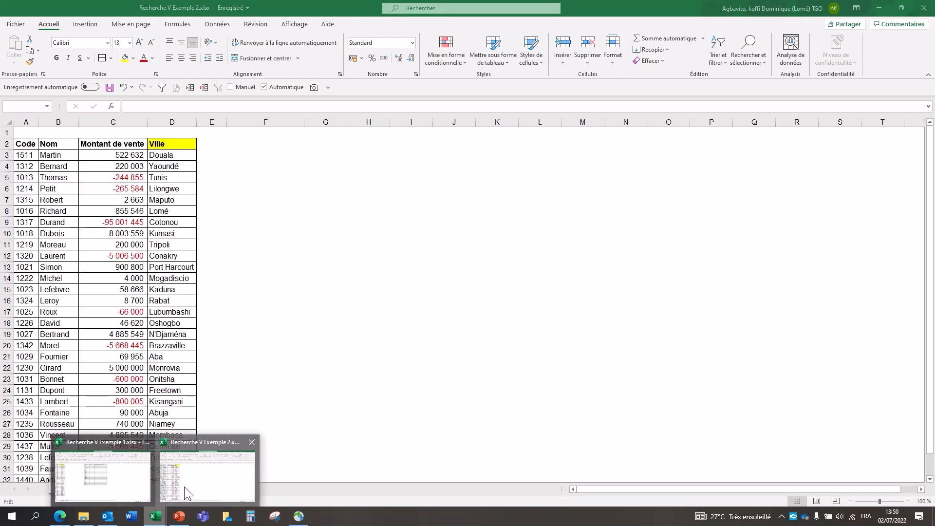
pyautogui.click(155, 516)
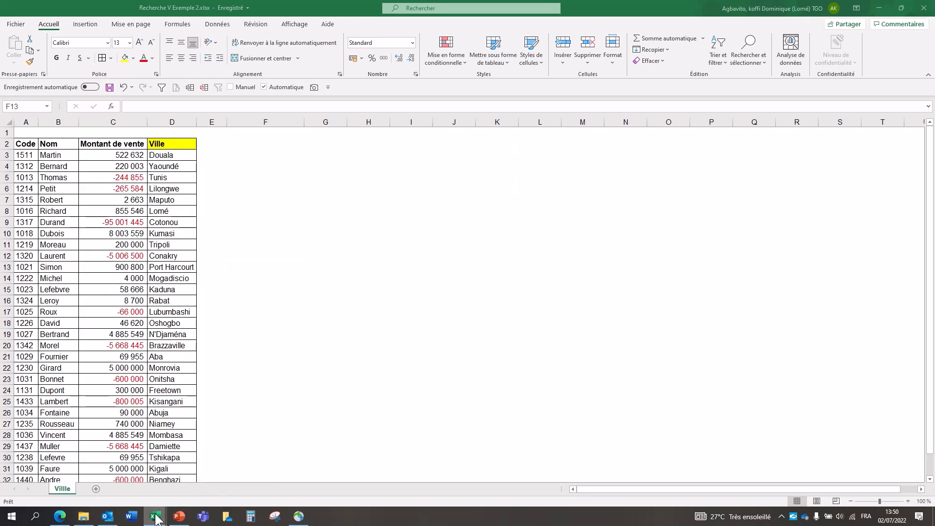
pyautogui.click(115, 482)
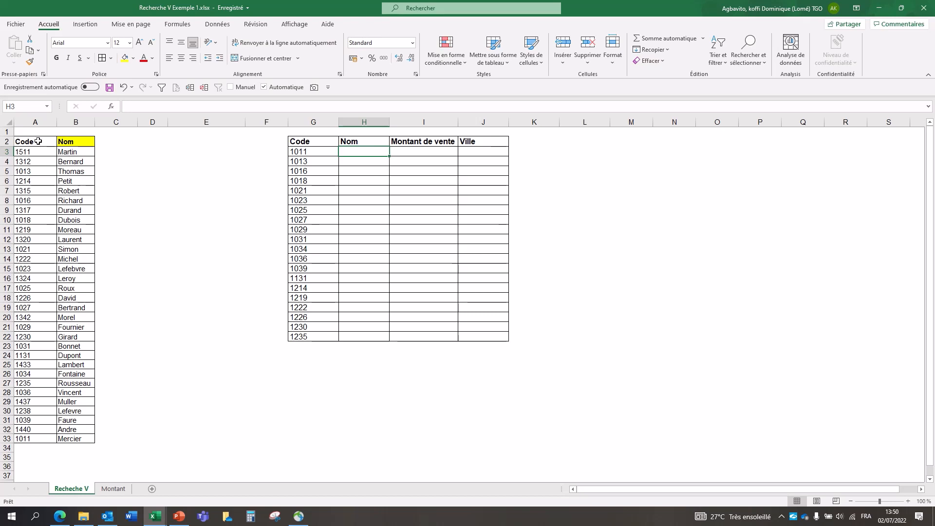
pyautogui.moveTo(39, 142); pyautogui.dragTo(73, 438)
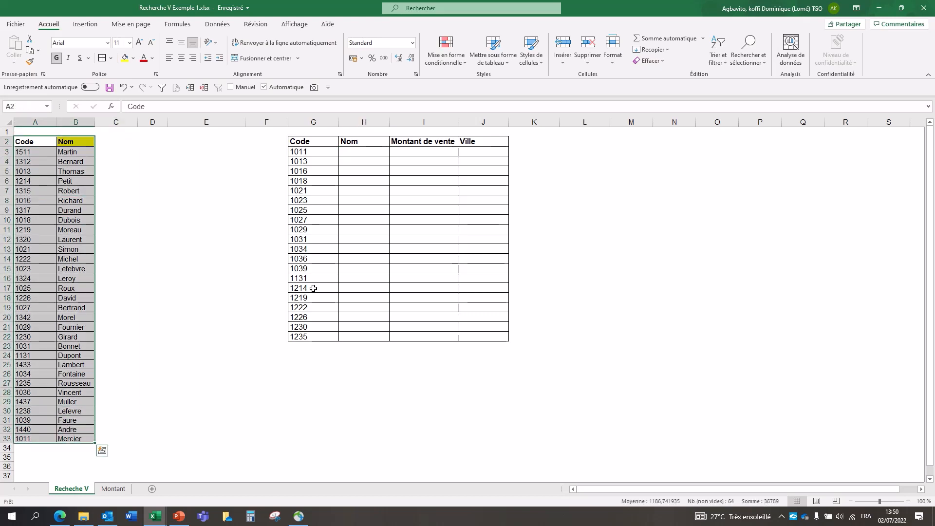
# Step: Start a RECHERCHEV formula in H3 under Nom, with the code in G3 as the lookup value
pyautogui.click(370, 151)
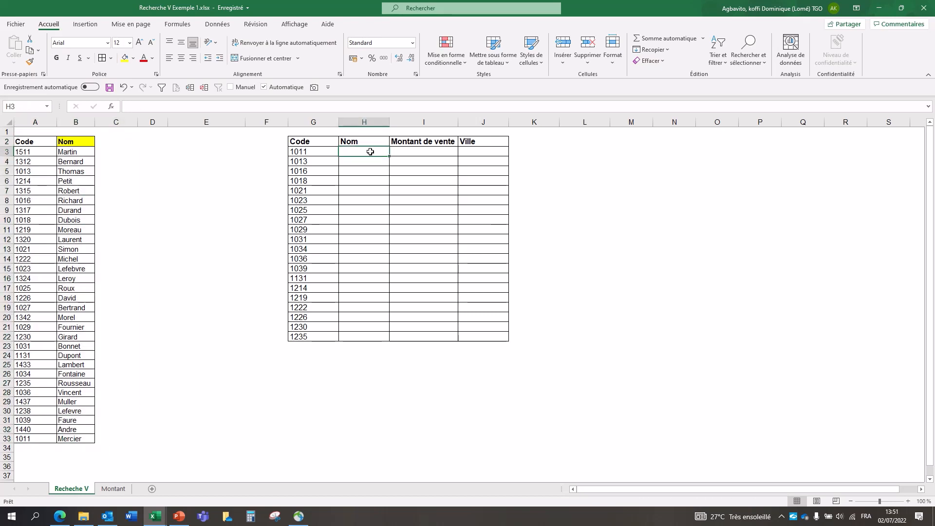
pyautogui.write('=rech')
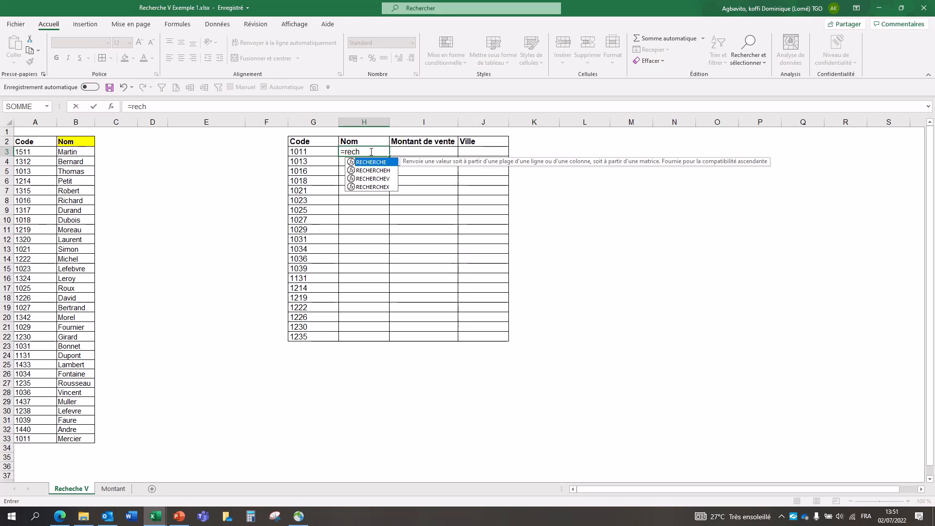
pyautogui.press('Down')
pyautogui.press('Down')
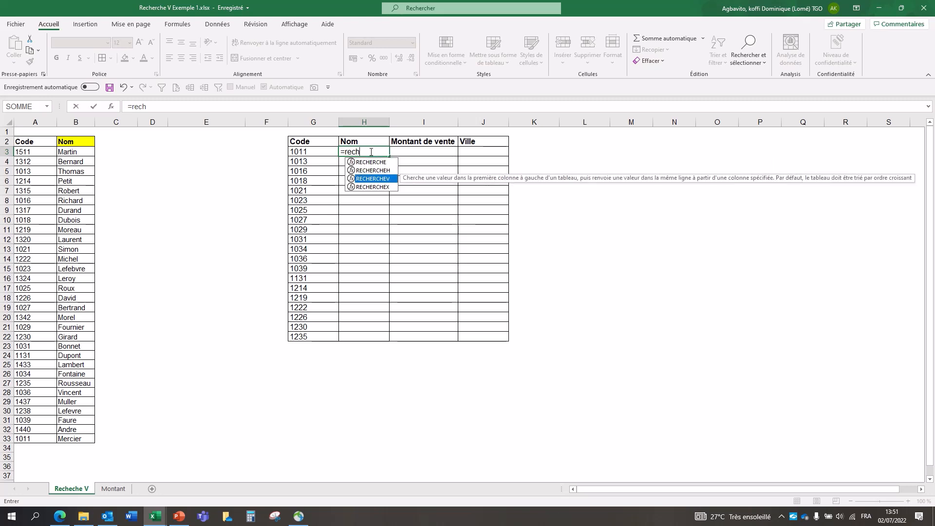
pyautogui.doubleClick(388, 179)
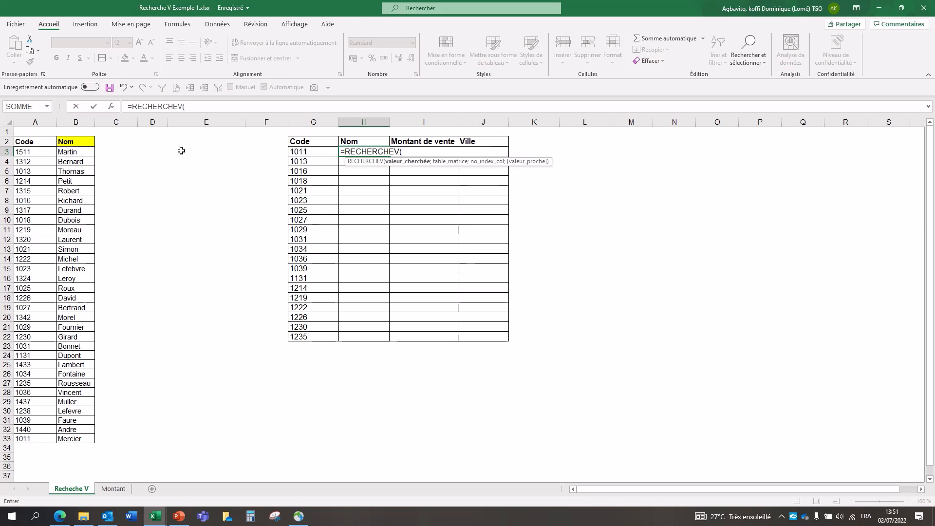
pyautogui.click(325, 151)
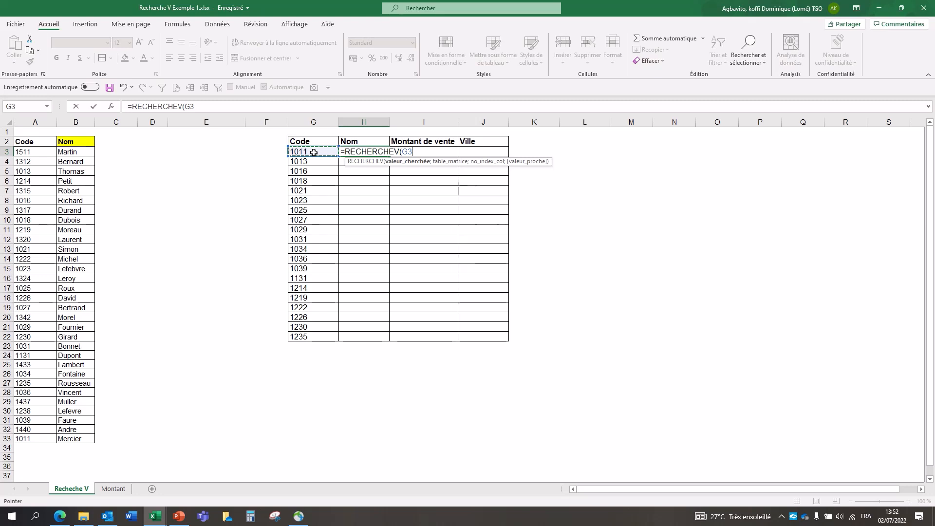
pyautogui.write(';')
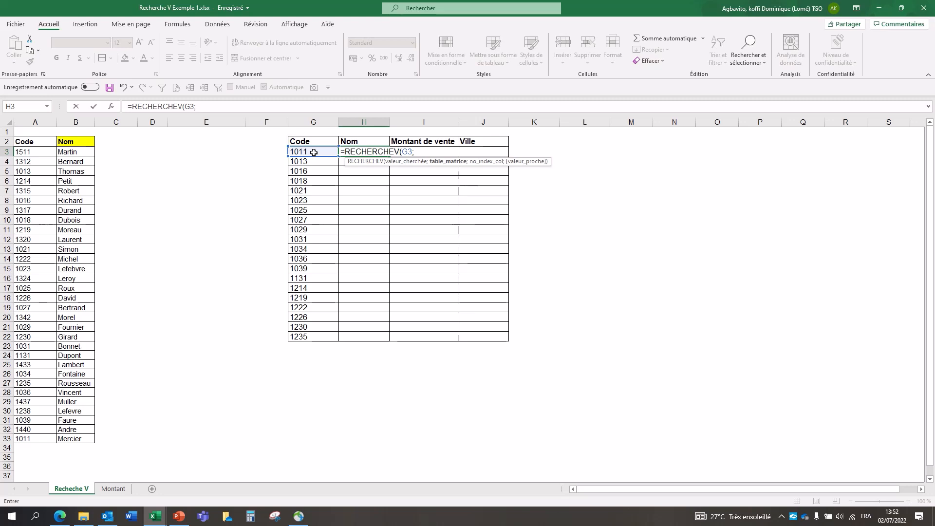
# Step: Set the H3 formula's table array to the Code and Nom table as the absolute range $A$2:$B$33
pyautogui.click(39, 142)
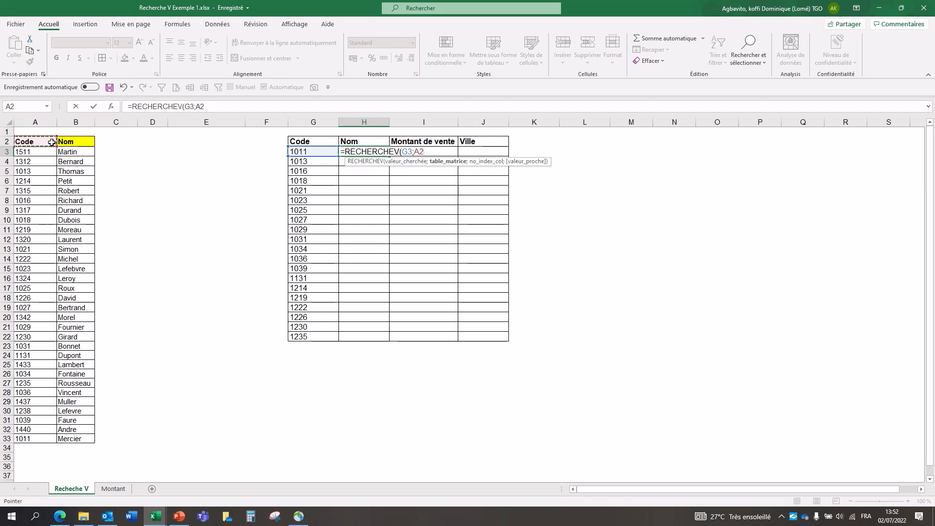
pyautogui.moveTo(53, 142); pyautogui.dragTo(61, 142)
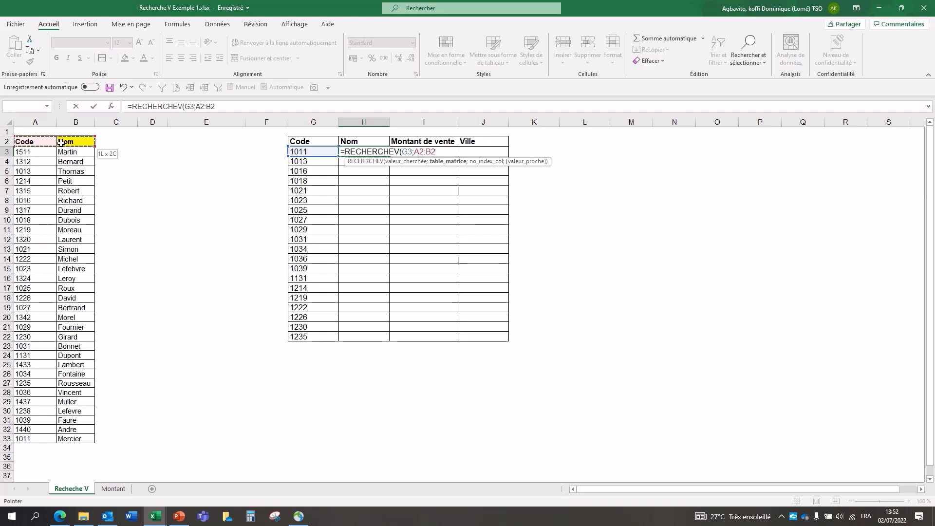
pyautogui.moveTo(60, 142); pyautogui.dragTo(68, 440)
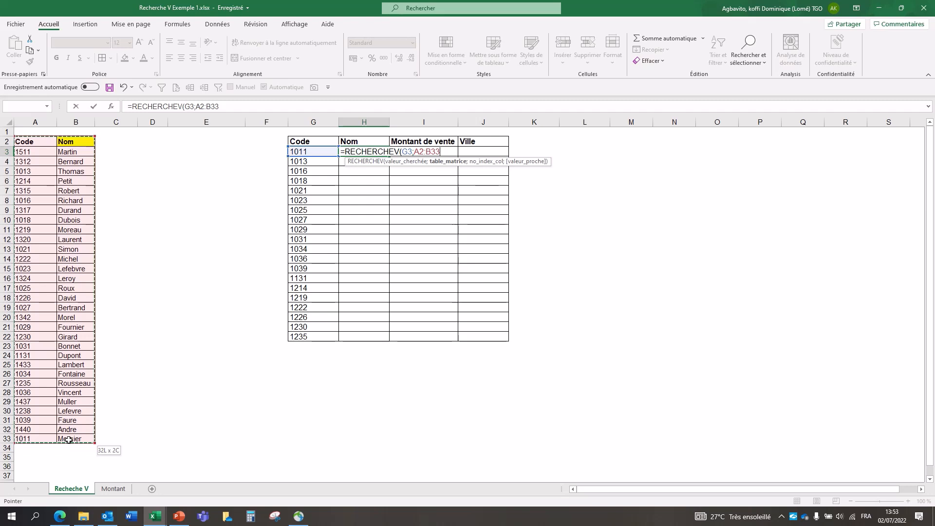
pyautogui.moveTo(68, 440); pyautogui.dragTo(69, 440)
pyautogui.press('F4')
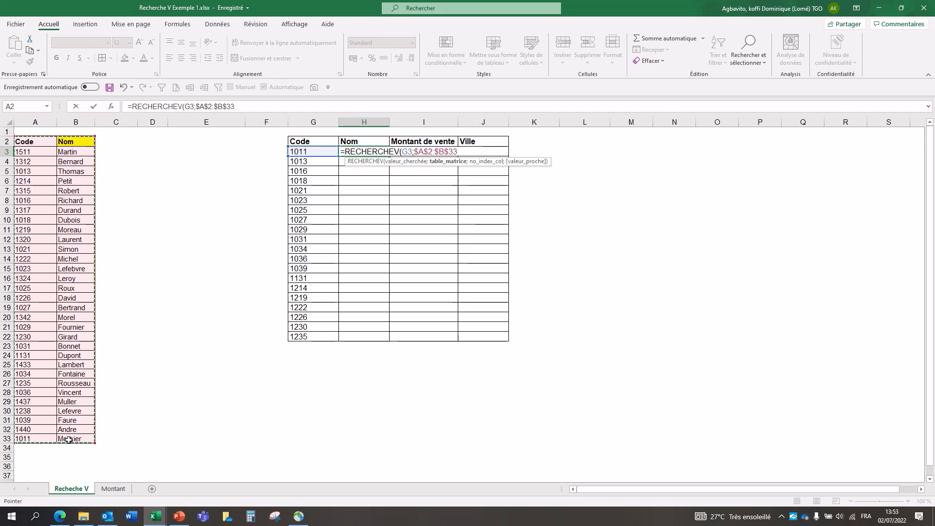
pyautogui.write(';')
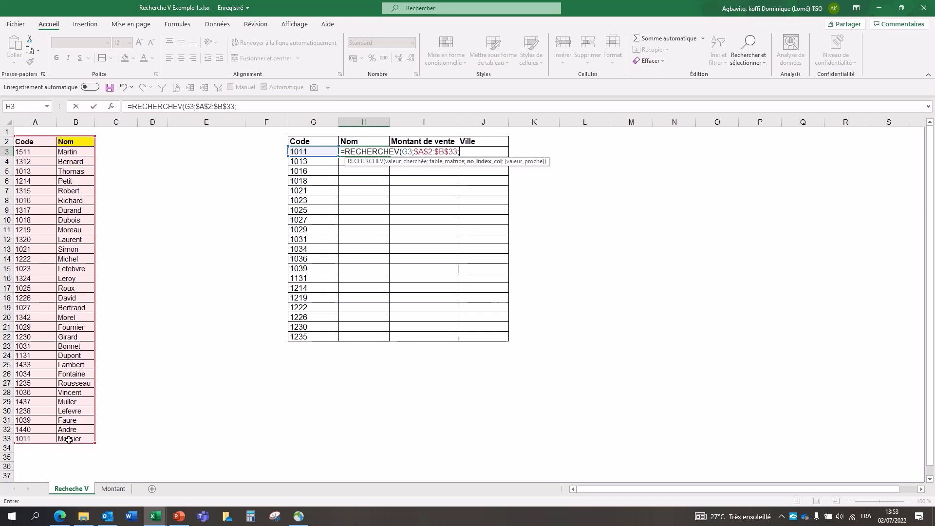
# Step: Complete the H3 formula with column index 2 and exact match FAUX, and fill it down to H22
pyautogui.write('2;')
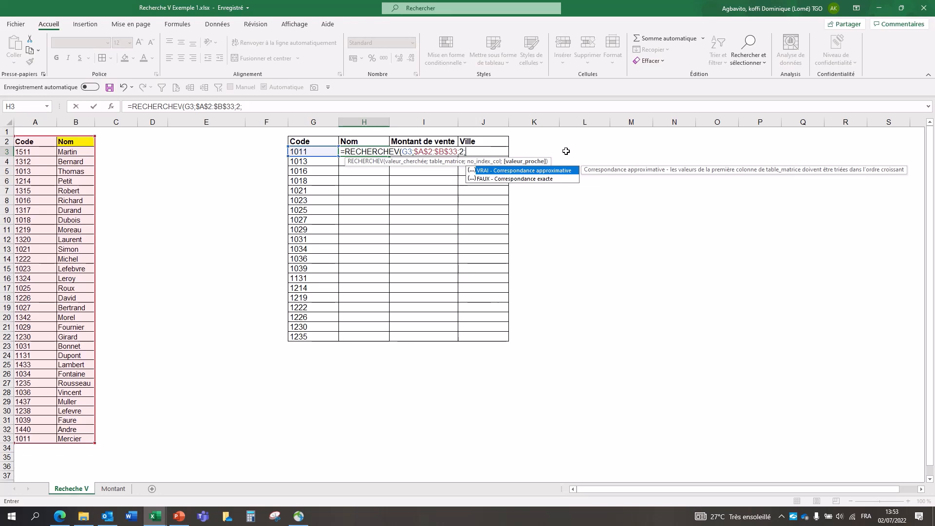
pyautogui.doubleClick(531, 179)
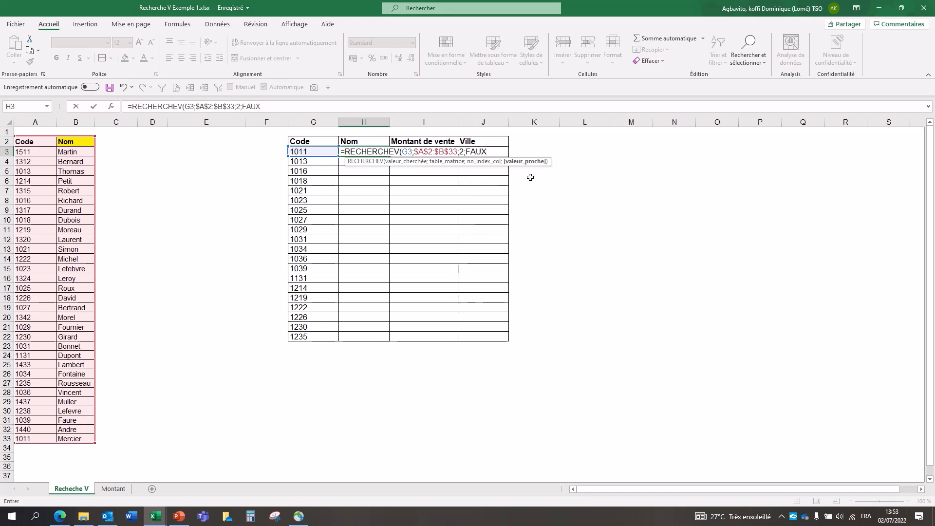
pyautogui.write(')')
pyautogui.press('Return')
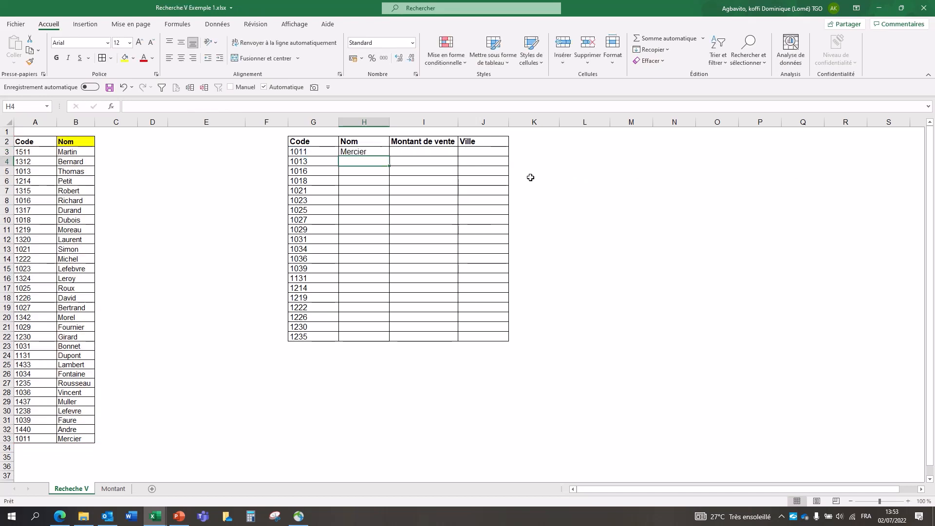
pyautogui.click(375, 151)
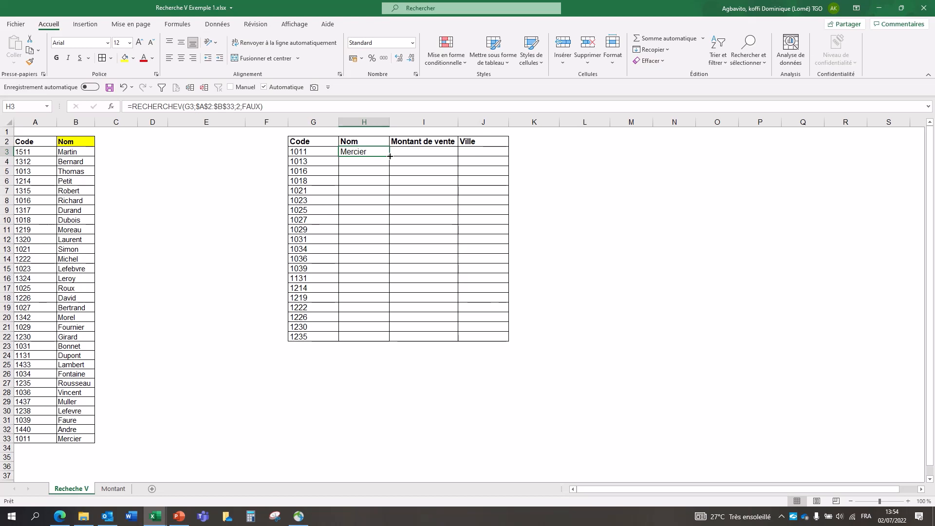
pyautogui.moveTo(389, 155); pyautogui.dragTo(390, 339)
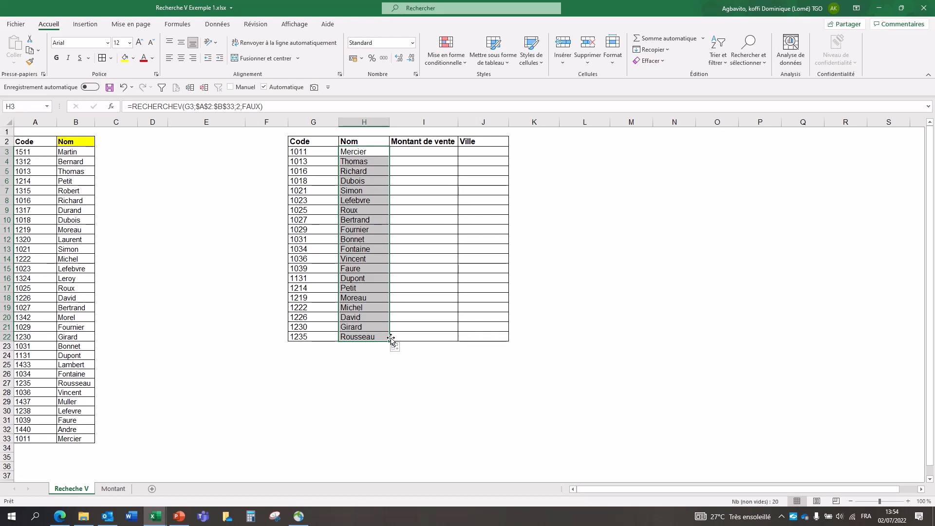
# Step: Start a RECHERCHEV formula in I3 under Montant de vente, with the code in G3 as the lookup value
pyautogui.click(428, 151)
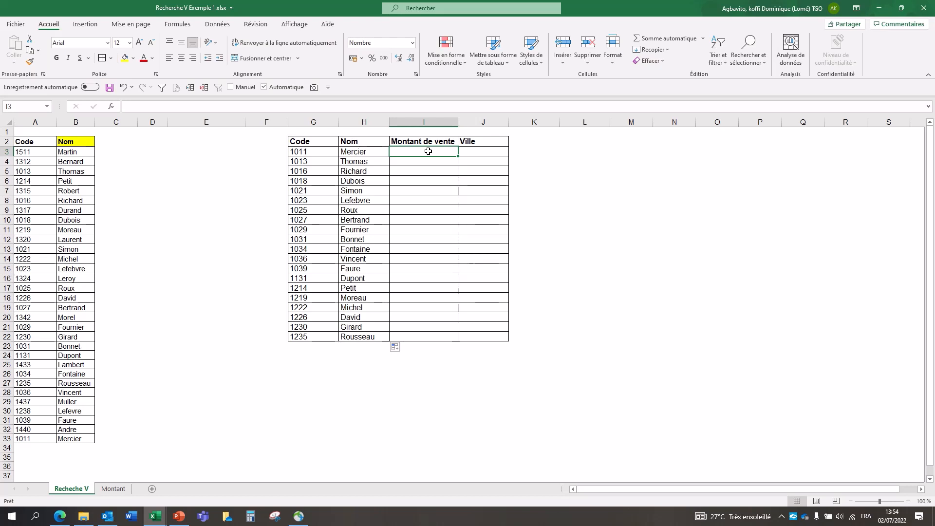
pyautogui.write('=rech')
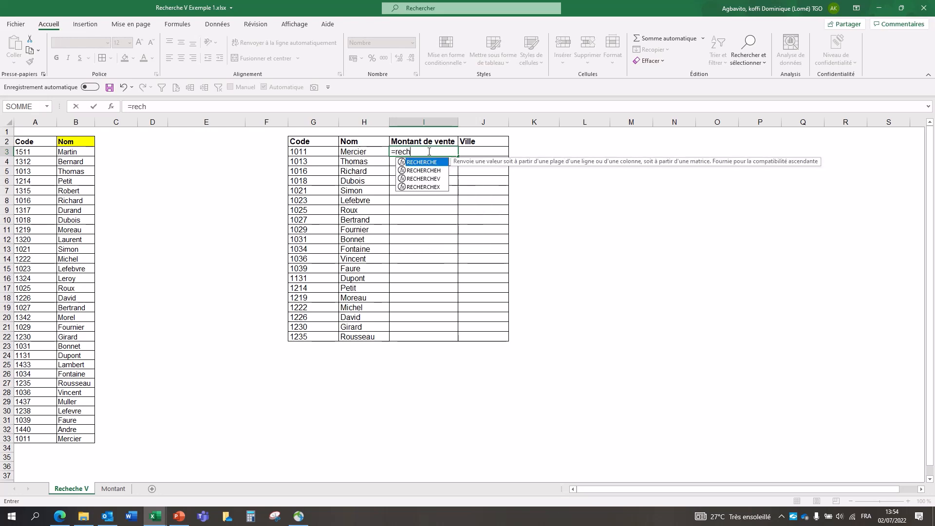
pyautogui.press('Down')
pyautogui.press('Down')
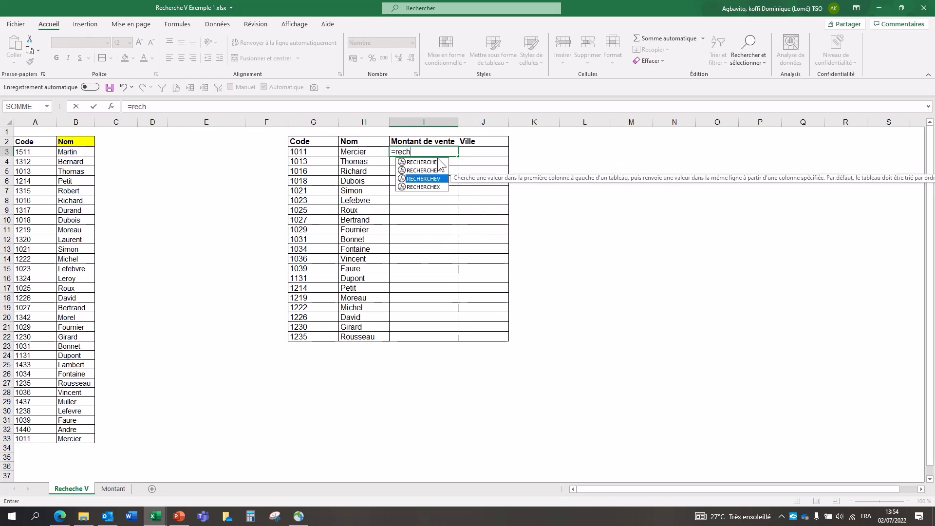
pyautogui.doubleClick(433, 177)
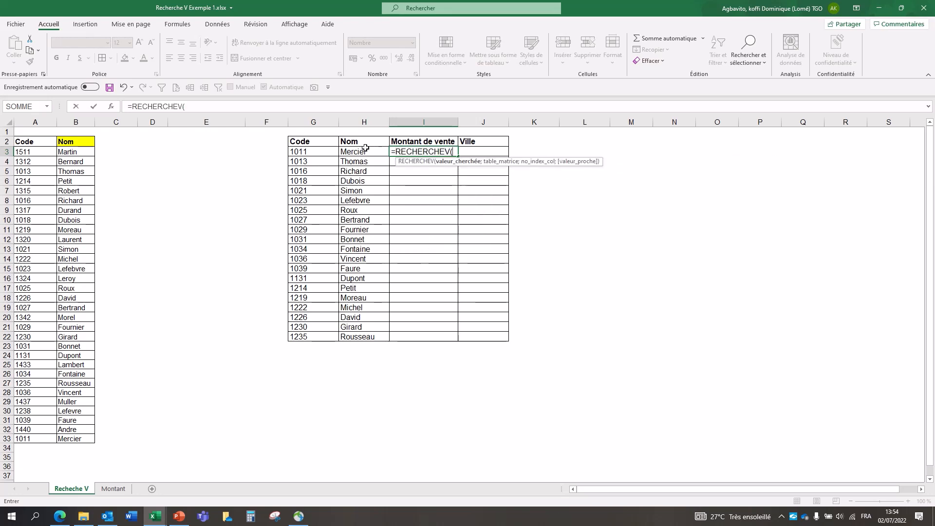
pyautogui.click(324, 150)
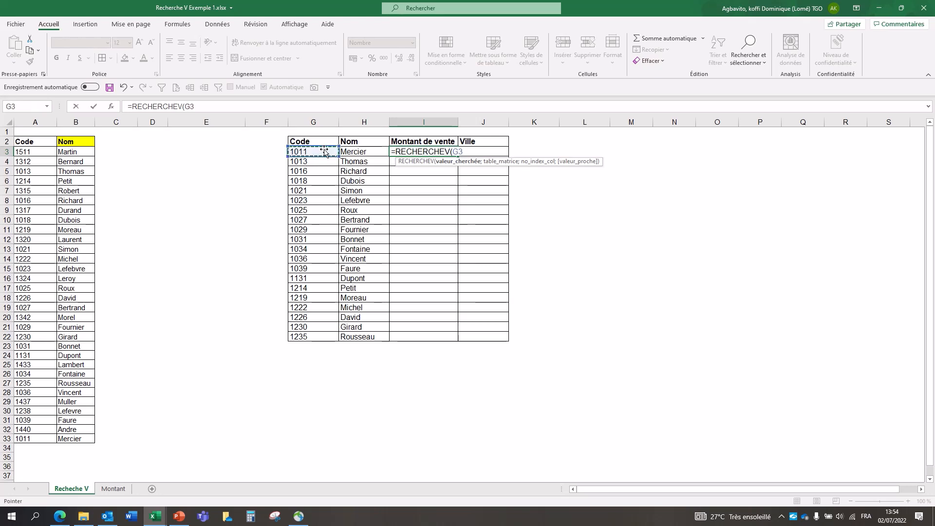
pyautogui.write(';')
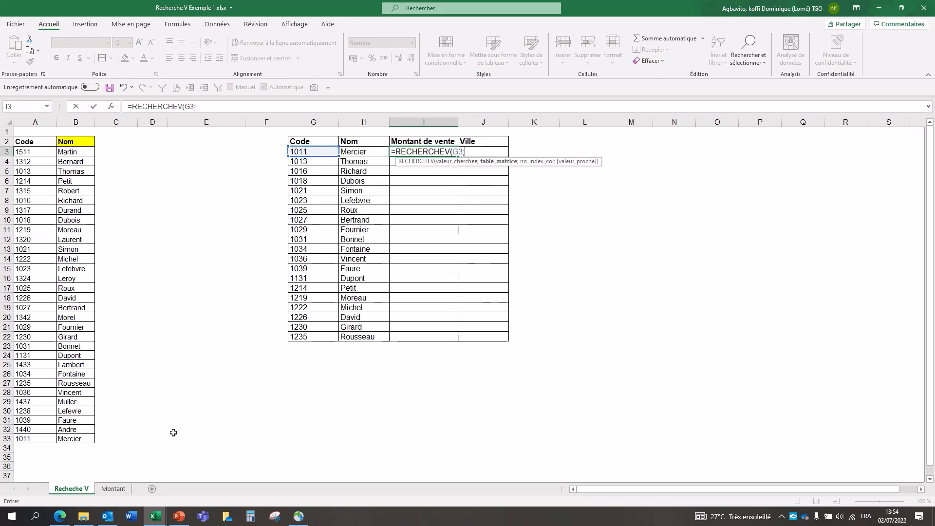
# Step: Set the I3 formula's table array to the absolute range $A$2:$D$33 on the Montant sheet
pyautogui.click(113, 488)
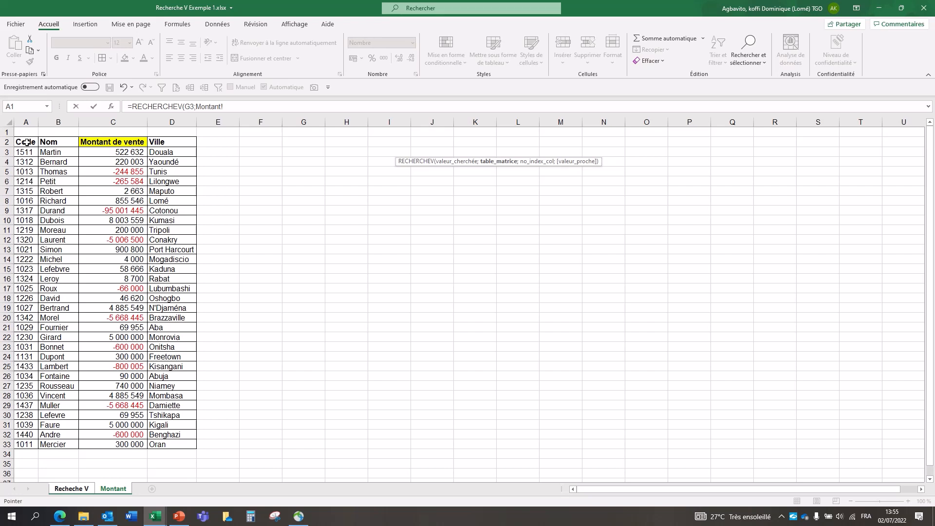
pyautogui.moveTo(26, 141); pyautogui.dragTo(159, 446)
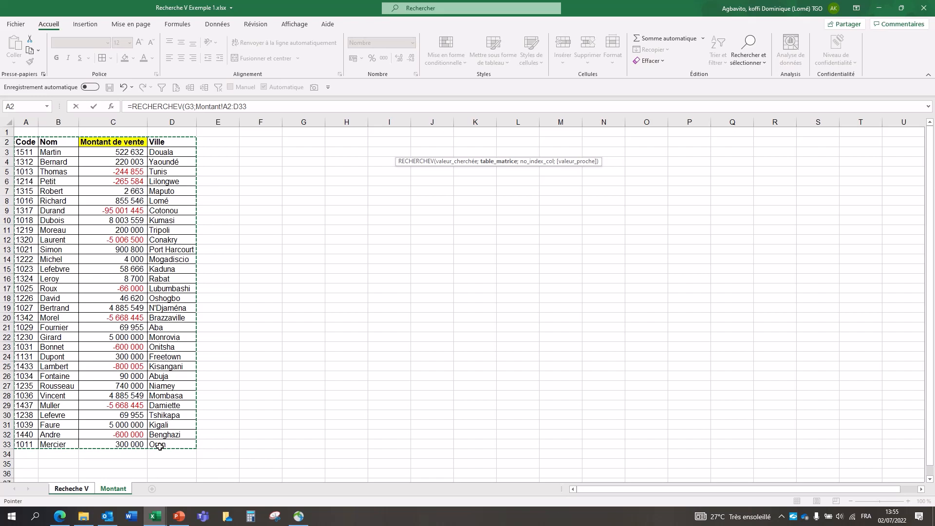
pyautogui.press('F4')
pyautogui.write(';')
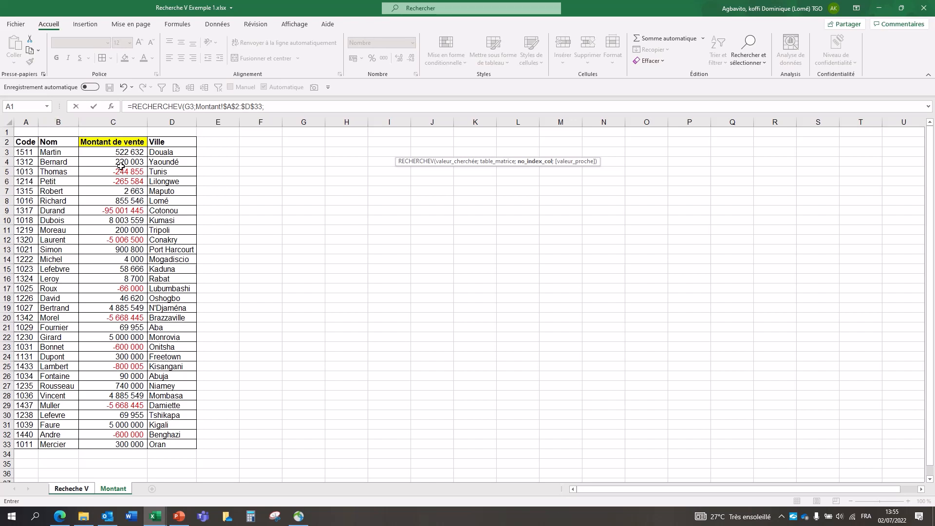
# Step: Complete the I3 formula with column index 3 and exact match FAUX, and fill it down to I22
pyautogui.click(272, 107)
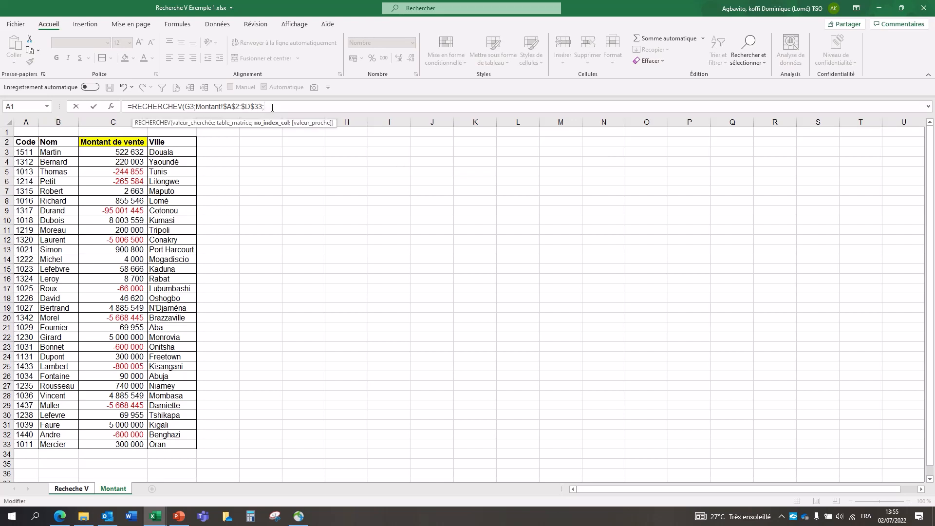
pyautogui.write('3;')
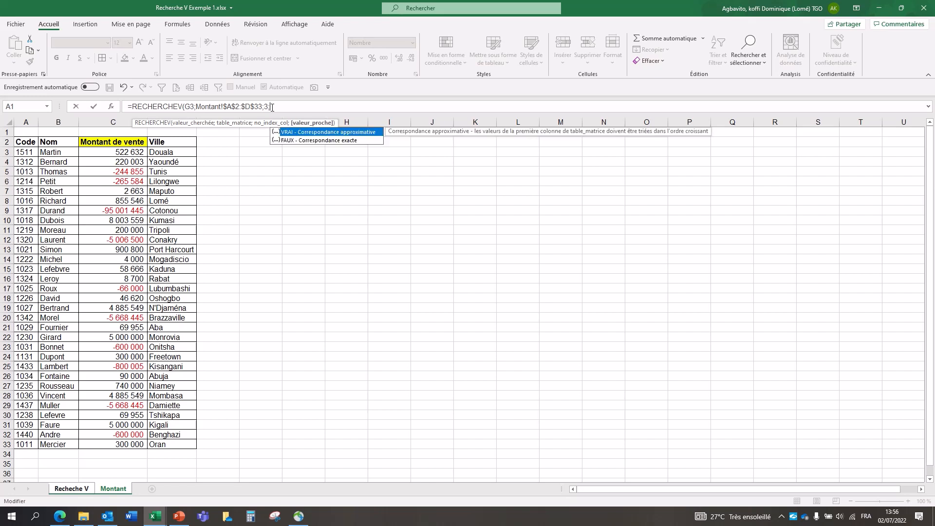
pyautogui.press('Down')
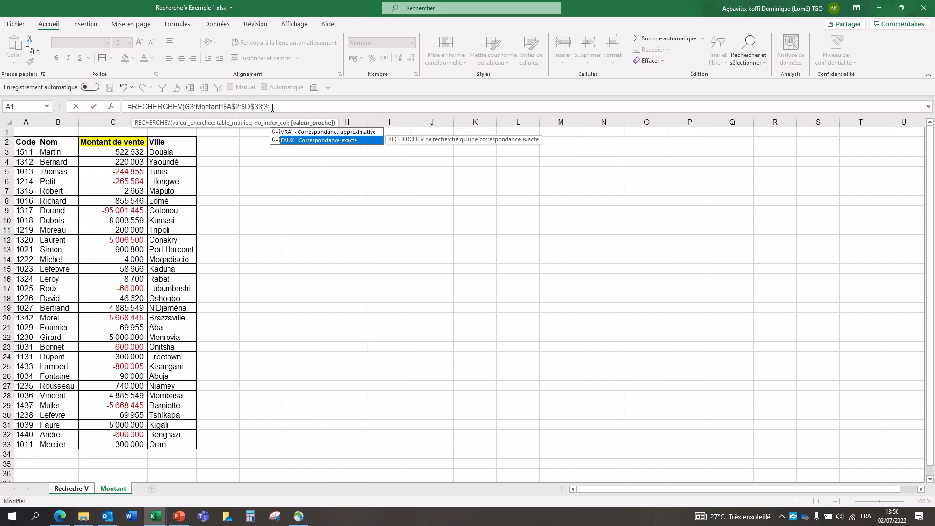
pyautogui.doubleClick(340, 139)
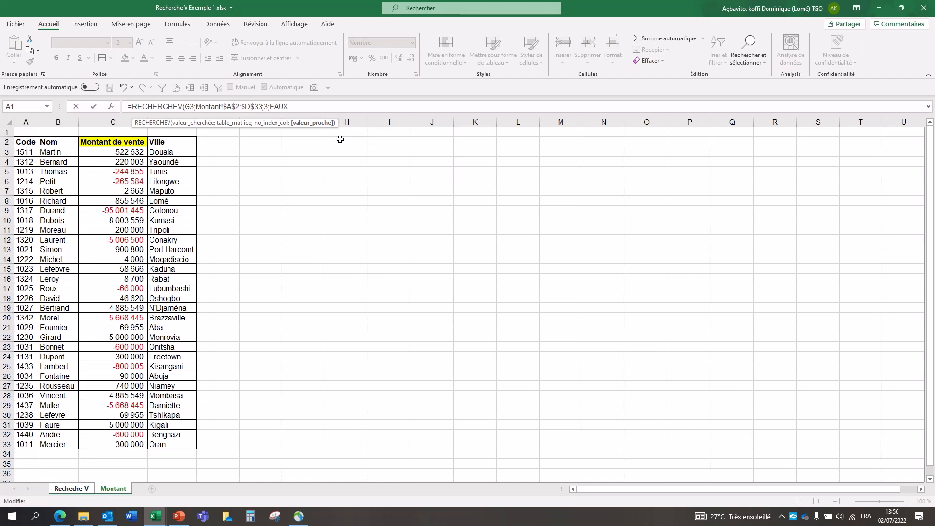
pyautogui.press('Return')
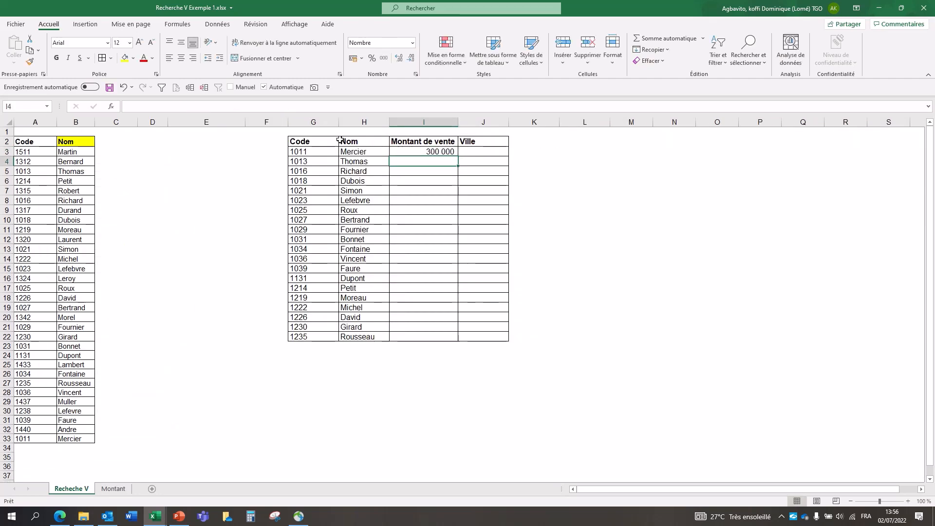
pyautogui.click(413, 151)
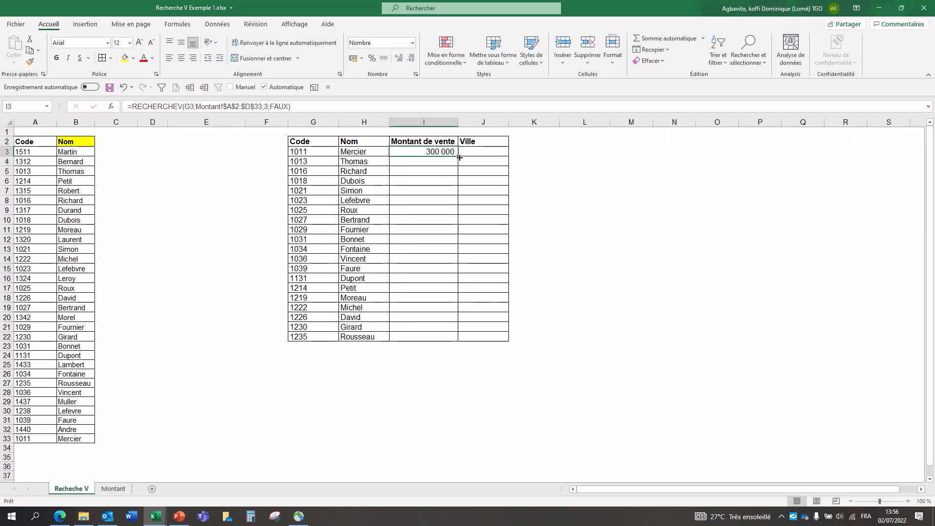
pyautogui.moveTo(459, 157); pyautogui.dragTo(460, 343)
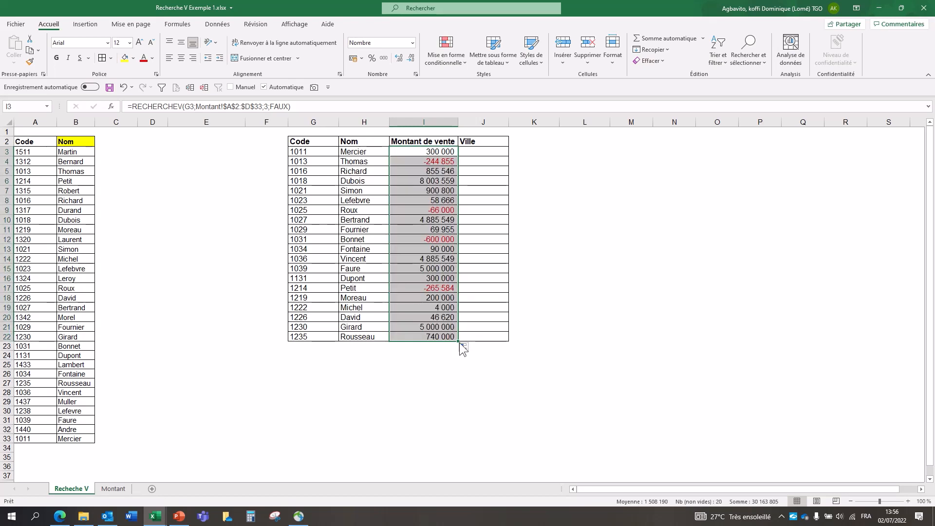
# Step: Start a RECHERCHEV formula in J3 under Ville, with the code in G3 as the lookup value
pyautogui.click(478, 152)
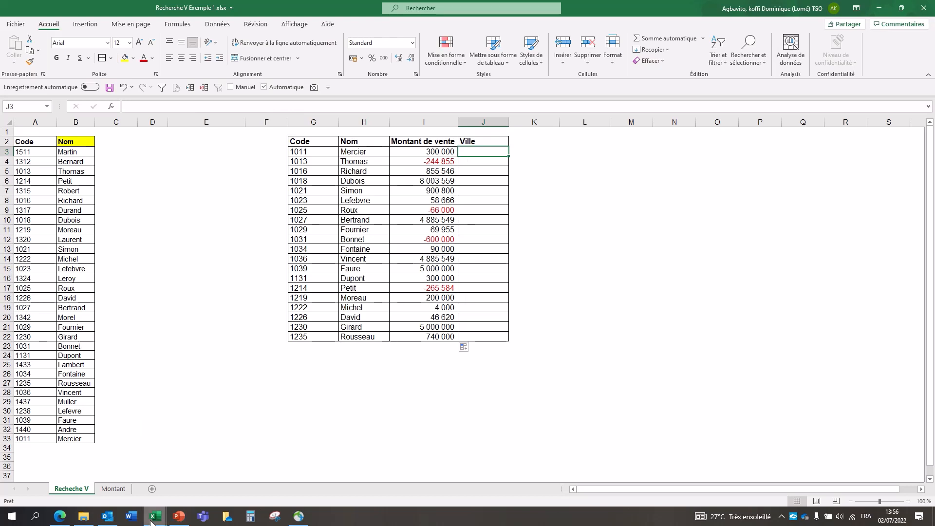
pyautogui.moveTo(152, 520)
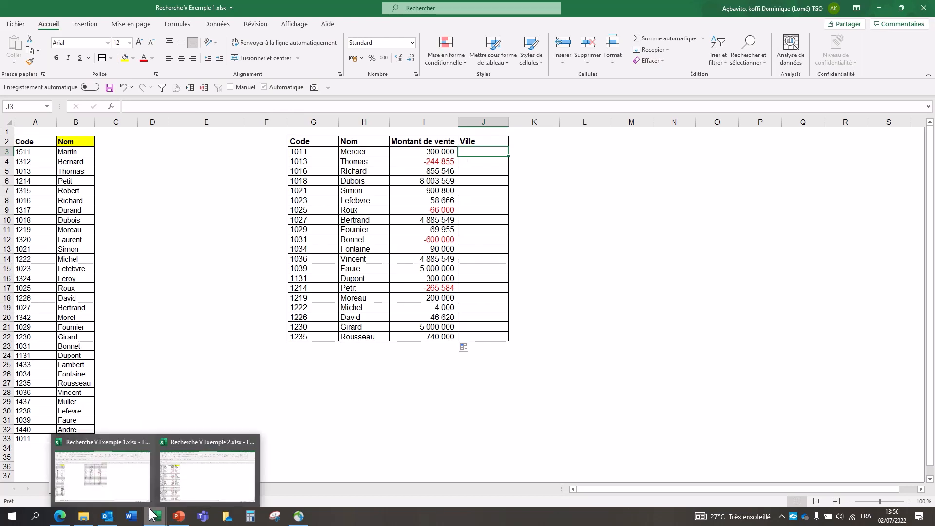
pyautogui.click(198, 477)
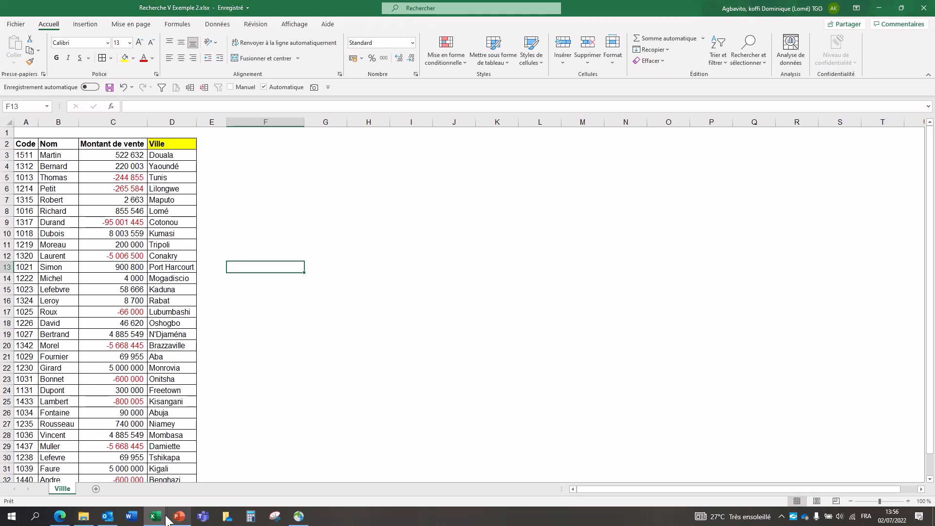
pyautogui.moveTo(155, 517)
pyautogui.click(110, 467)
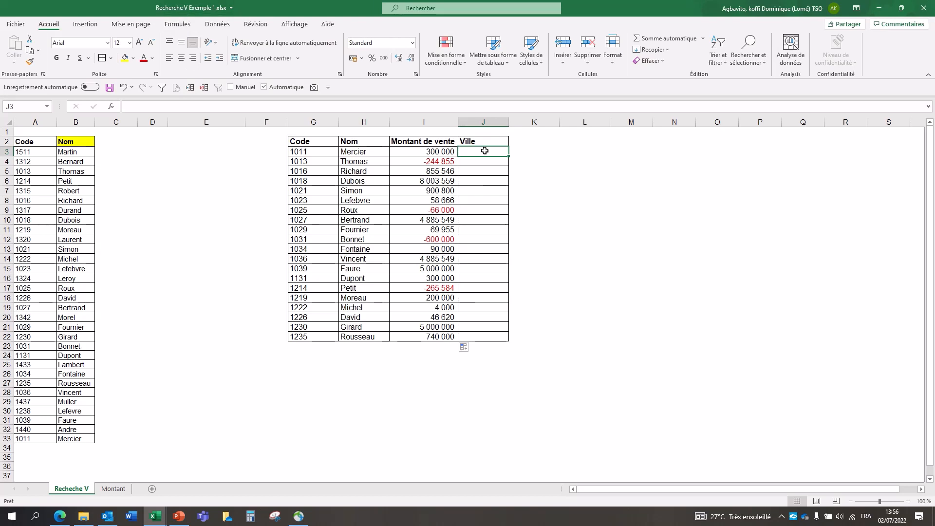
pyautogui.write('=rech')
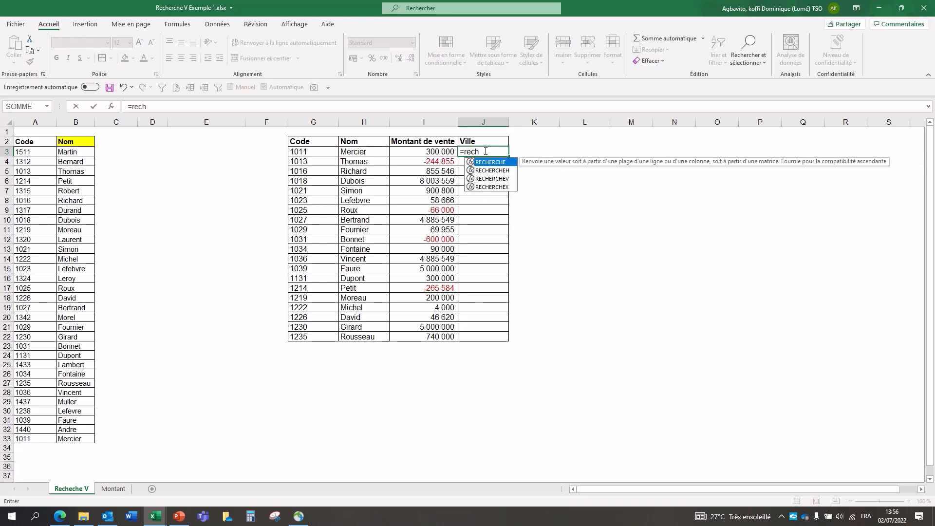
pyautogui.press('Down')
pyautogui.press('Down')
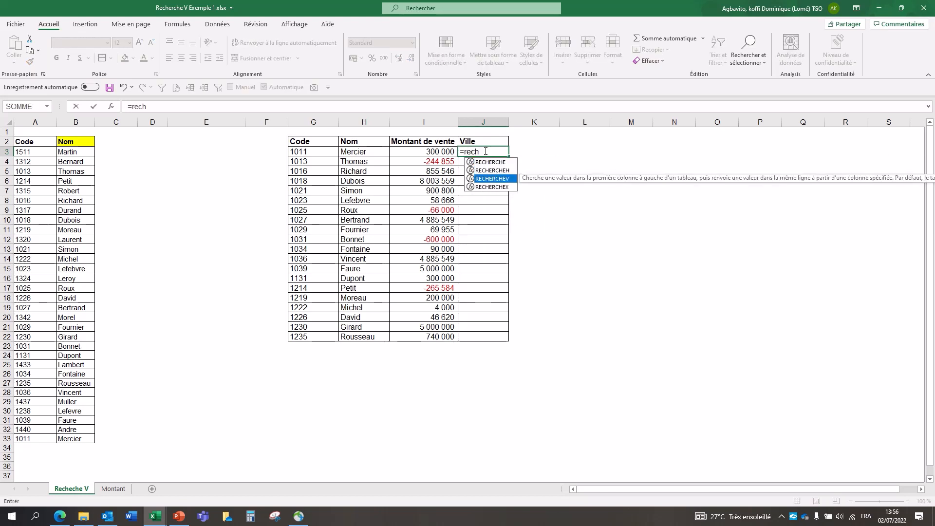
pyautogui.press('Tab')
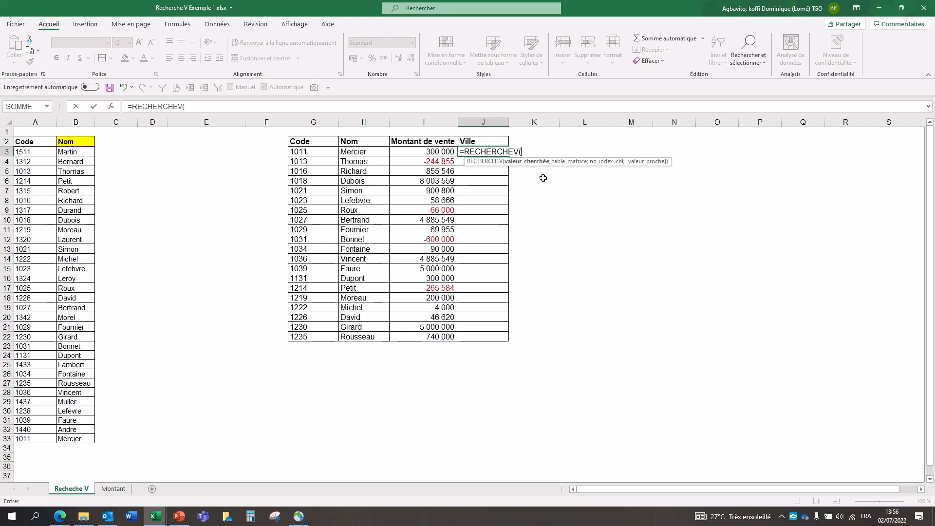
pyautogui.click(329, 154)
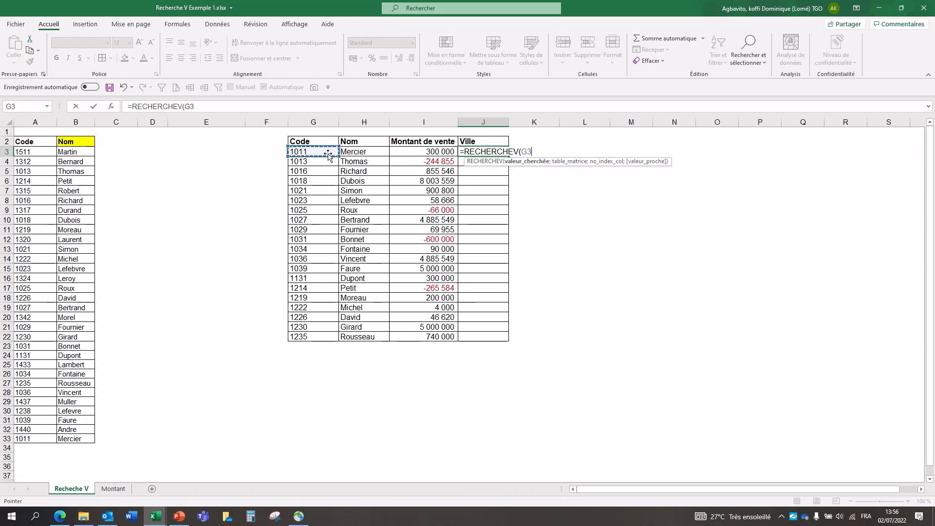
pyautogui.write(';')
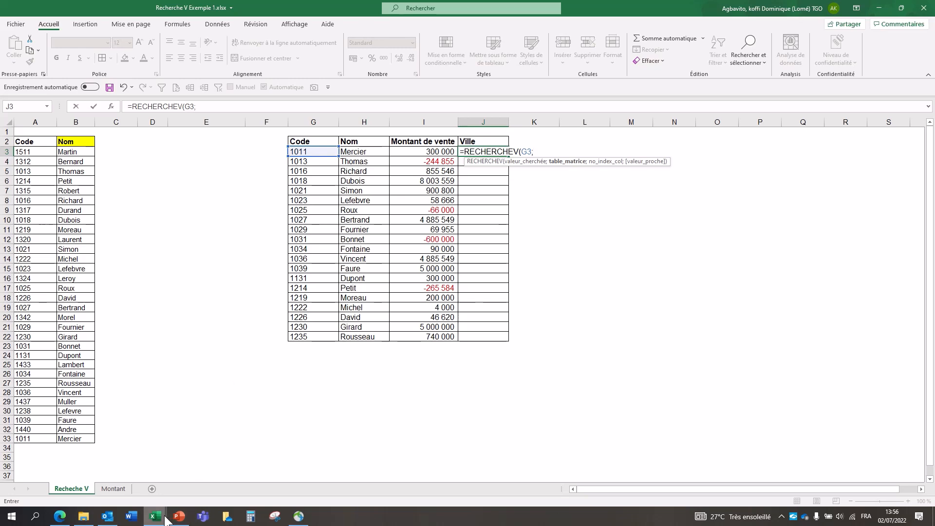
# Step: Set the J3 formula's table array to the absolute range $A$2:$J$33 on the Villle sheet of Recherche V Exemple 2.xlsx
pyautogui.moveTo(163, 517)
pyautogui.click(204, 494)
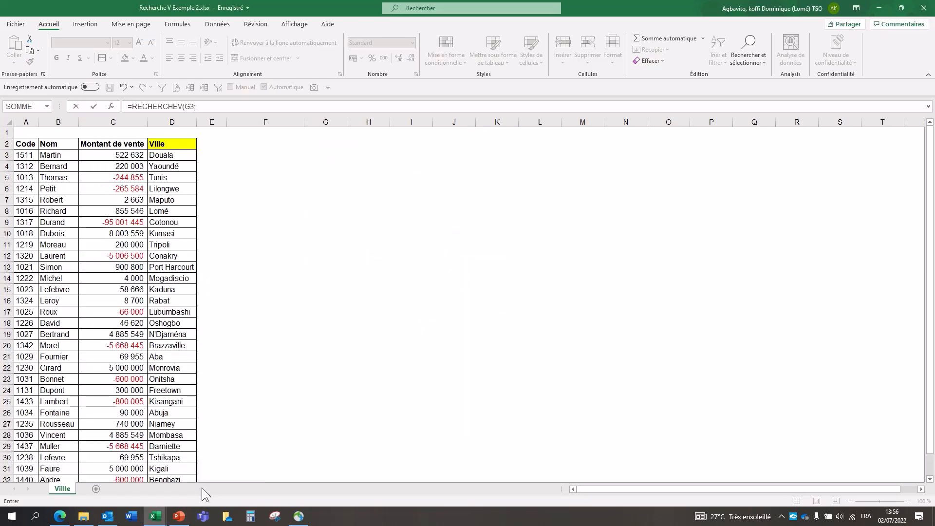
pyautogui.click(28, 144)
pyautogui.moveTo(28, 144); pyautogui.dragTo(158, 176)
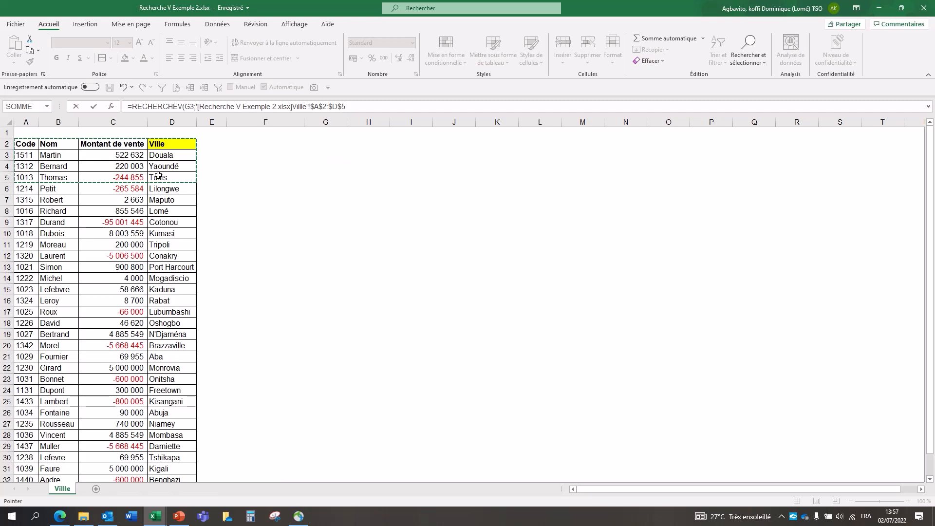
pyautogui.hotkey('shift', 'Right')
pyautogui.hotkey('shift', 'Right')
pyautogui.hotkey('shift', 'Right')
pyautogui.hotkey('shift', 'Right')
pyautogui.hotkey('shift', 'Right')
pyautogui.hotkey('shift', 'Right')
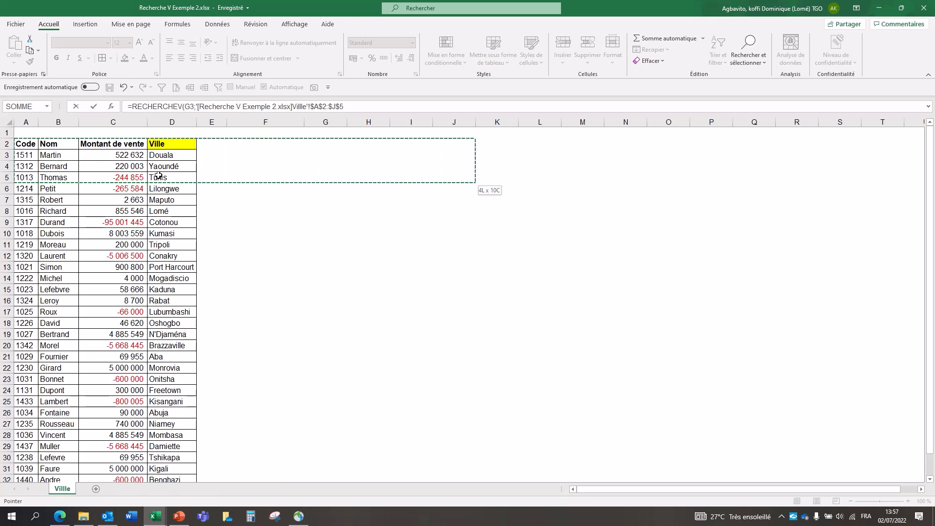
pyautogui.hotkey('shift', 'Down')
pyautogui.hotkey('shift', 'Down')
pyautogui.hotkey('shift', 'Down')
pyautogui.hotkey('shift', 'Down')
pyautogui.hotkey('shift', 'Down')
pyautogui.hotkey('shift', 'Down')
pyautogui.hotkey('shift', 'Down')
pyautogui.hotkey('shift', 'Down')
pyautogui.hotkey('shift', 'Down')
pyautogui.hotkey('shift', 'Down')
pyautogui.hotkey('shift', 'Down')
pyautogui.hotkey('shift', 'Down')
pyautogui.hotkey('shift', 'Down')
pyautogui.hotkey('shift', 'Down')
pyautogui.hotkey('shift', 'Down')
pyautogui.hotkey('shift', 'Down')
pyautogui.hotkey('shift', 'Down')
pyautogui.hotkey('shift', 'Down')
pyautogui.hotkey('shift', 'Down')
pyautogui.hotkey('shift', 'Down')
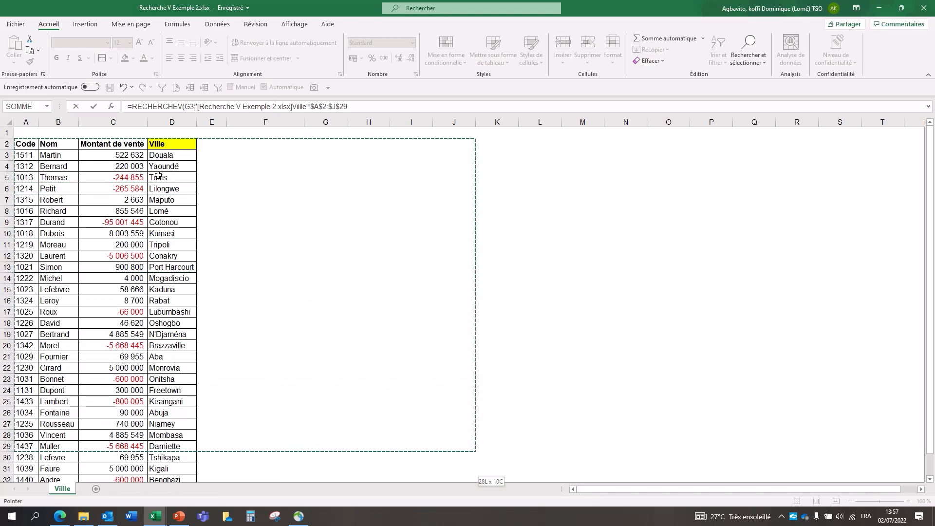
pyautogui.hotkey('shift', 'Up')
pyautogui.hotkey('shift', 'Up')
pyautogui.hotkey('shift', 'Up')
pyautogui.hotkey('shift', 'Up')
pyautogui.hotkey('shift', 'Up')
pyautogui.hotkey('shift', 'Up')
pyautogui.hotkey('shift', 'Up')
pyautogui.hotkey('shift', 'Up')
pyautogui.hotkey('shift', 'Up')
pyautogui.hotkey('shift', 'Up')
pyautogui.hotkey('shift', 'Up')
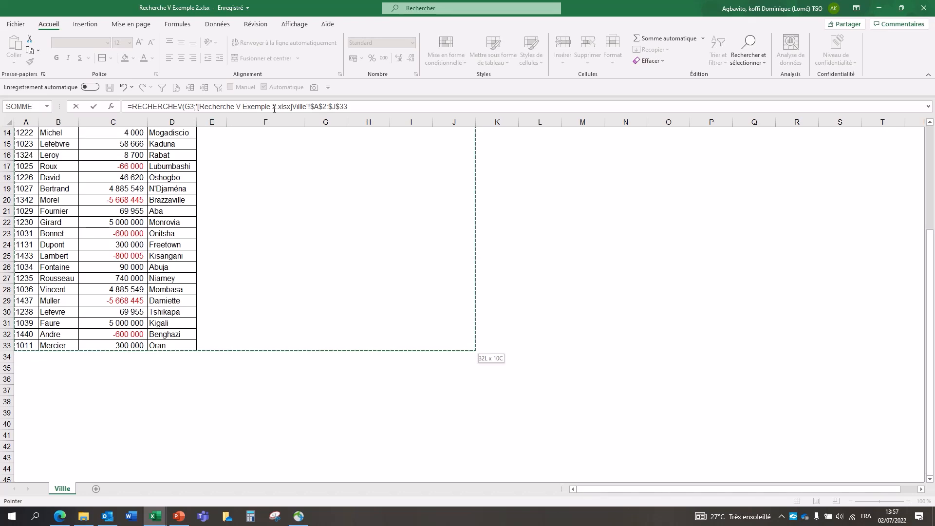
pyautogui.click(349, 107)
pyautogui.write(';')
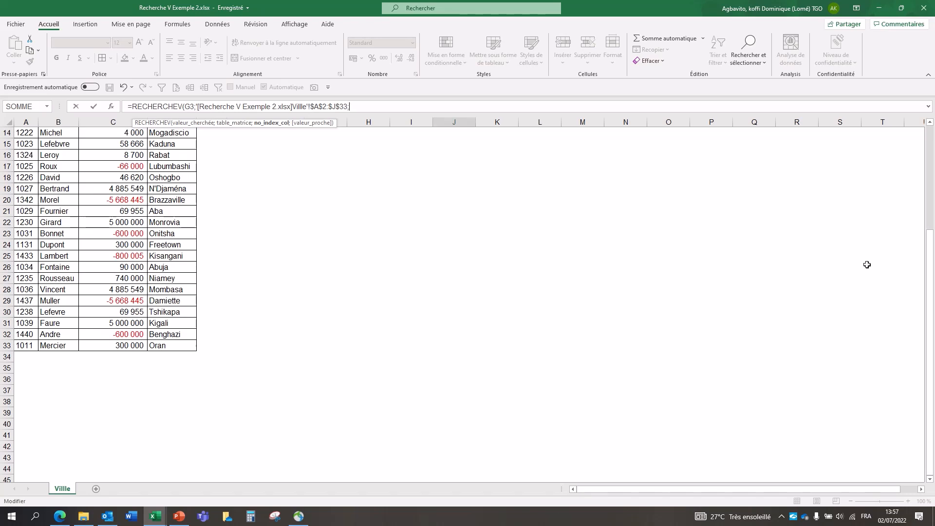
# Step: Complete the J3 formula with column index 4 and exact match FAUX, and fill it down to J22
pyautogui.moveTo(930, 267); pyautogui.dragTo(930, 262)
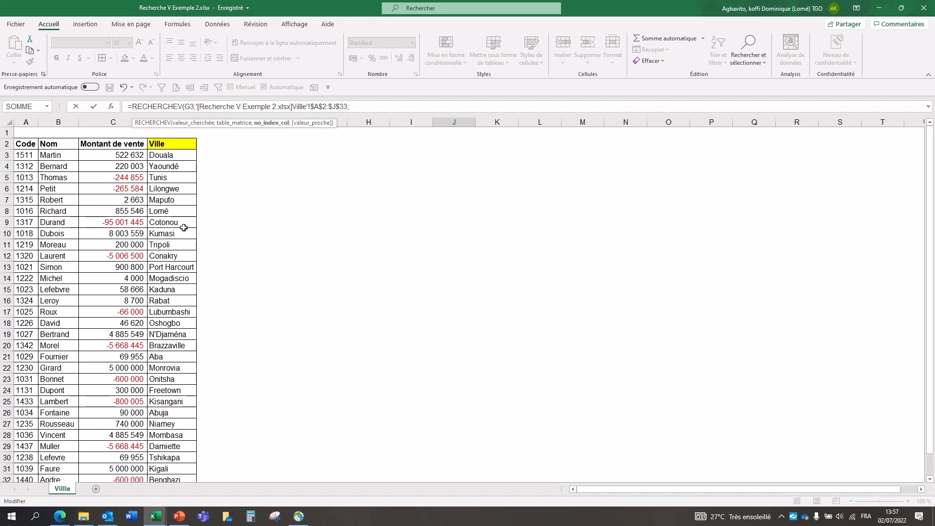
pyautogui.write('4;')
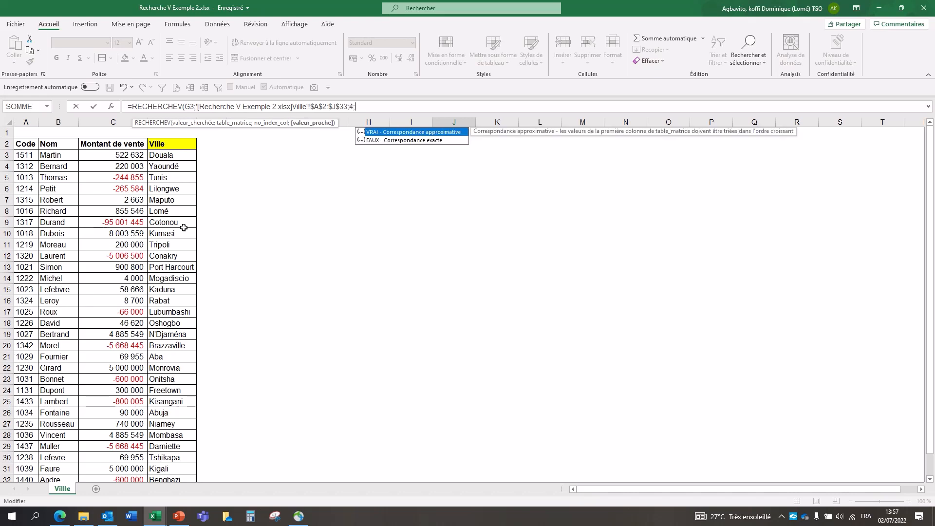
pyautogui.doubleClick(396, 140)
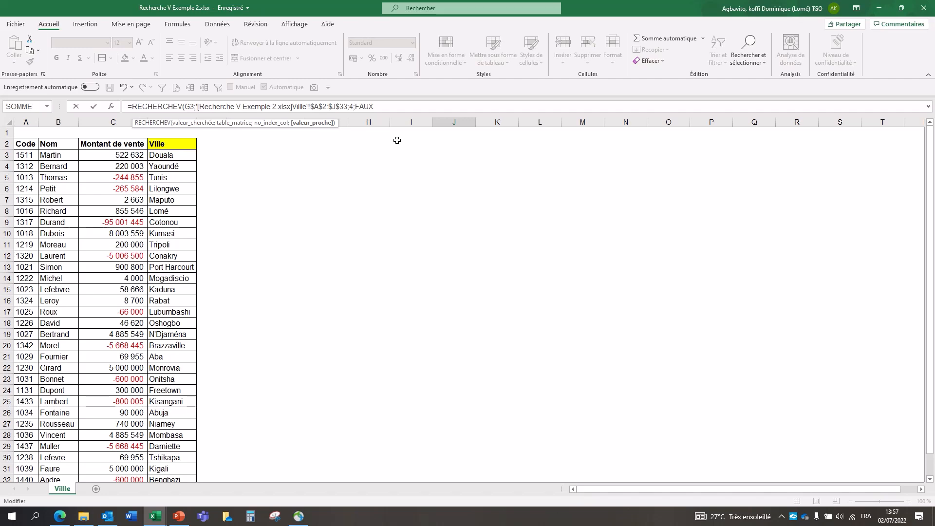
pyautogui.press('Return')
pyautogui.click(491, 152)
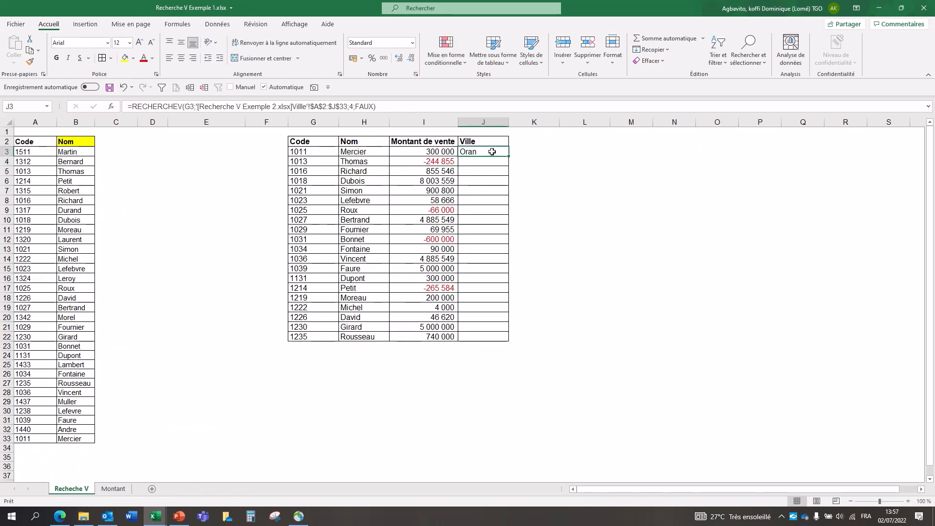
pyautogui.moveTo(508, 155); pyautogui.dragTo(504, 337)
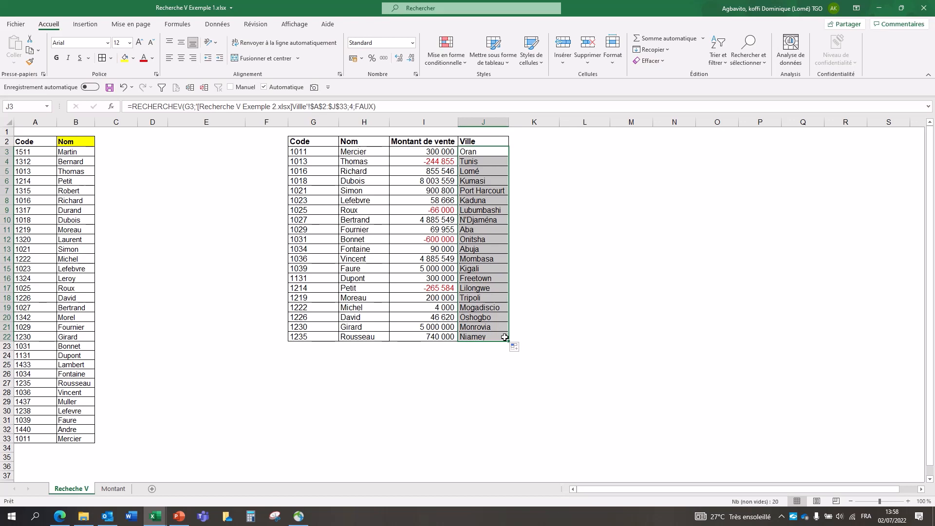
pyautogui.click(531, 338)
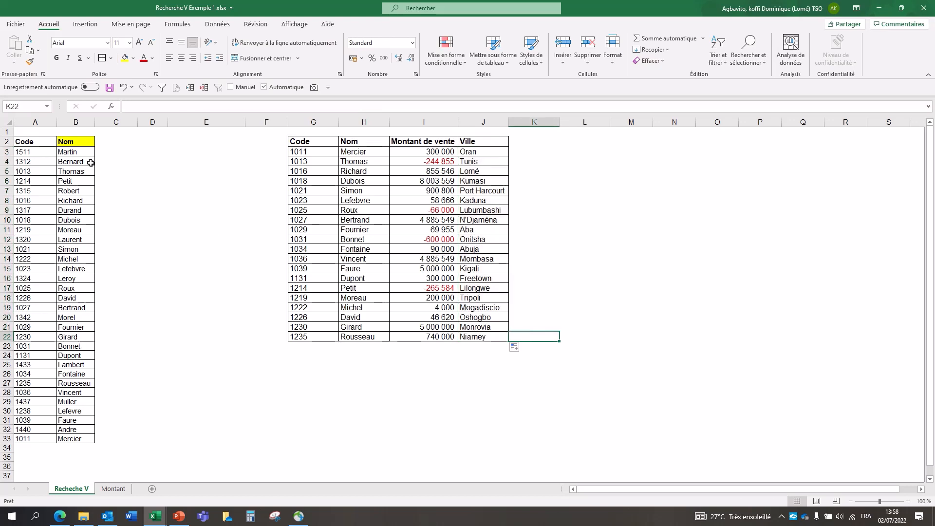
# Step: Try inserting a blank column between Code and Nom in the source table, inspect the first Nom formula, and undo the insertion
pyautogui.click(359, 153)
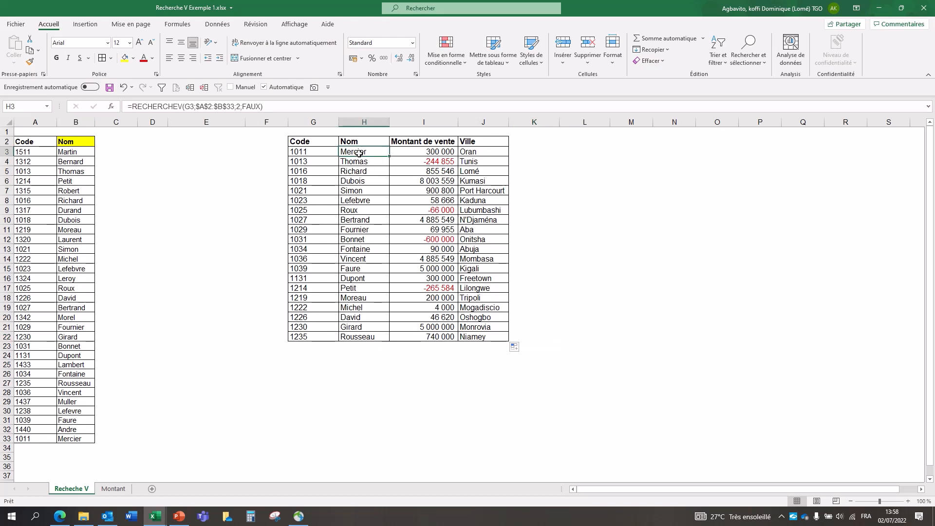
pyautogui.click(80, 120)
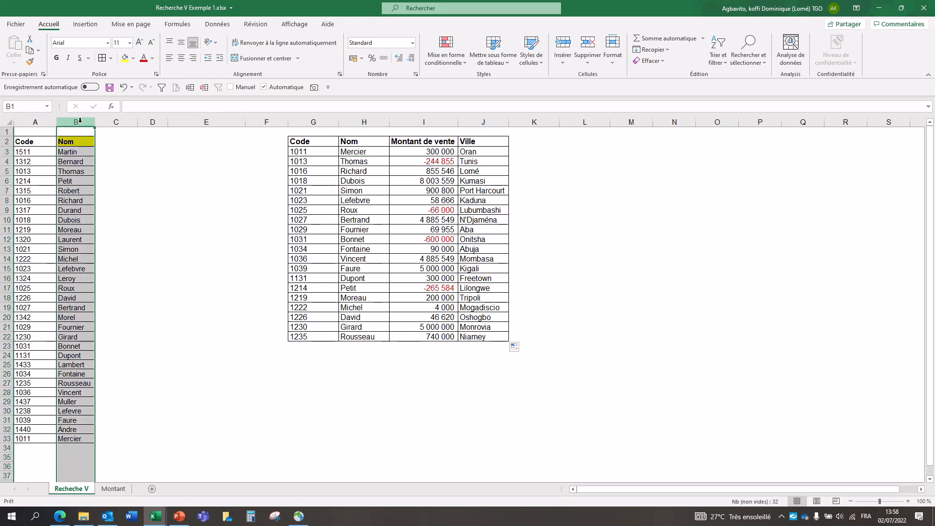
pyautogui.click(370, 153)
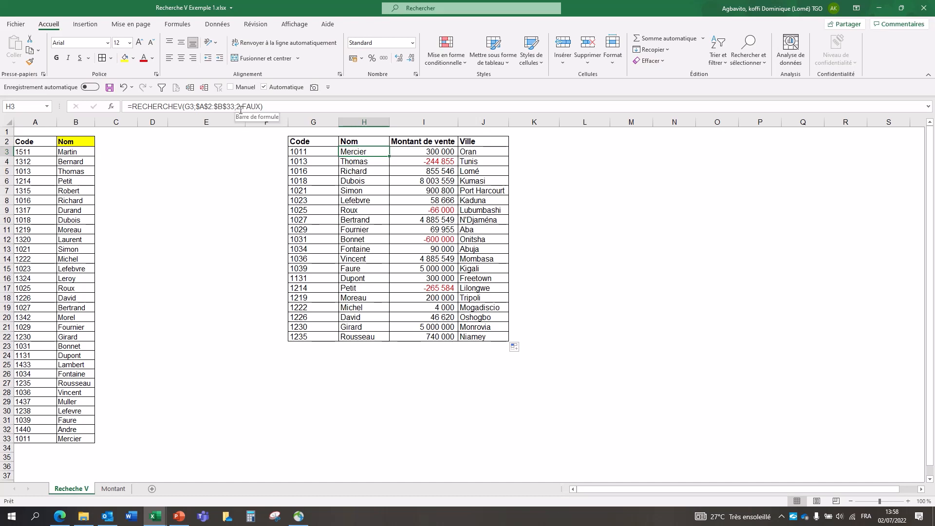
pyautogui.click(80, 120)
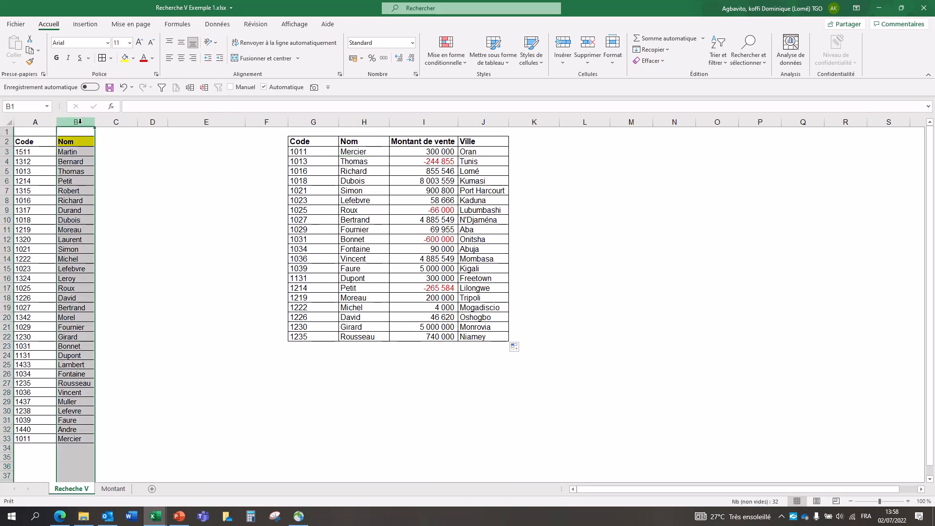
pyautogui.rightClick(80, 121)
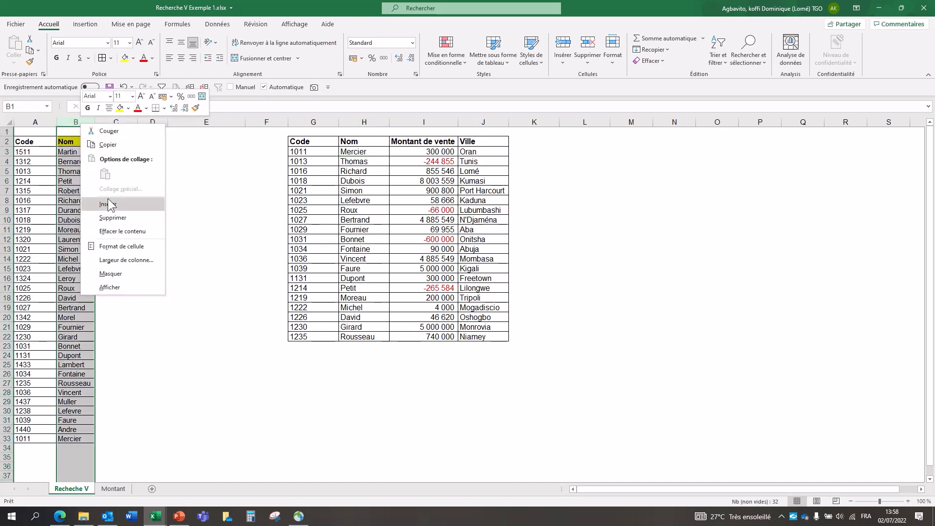
pyautogui.click(109, 204)
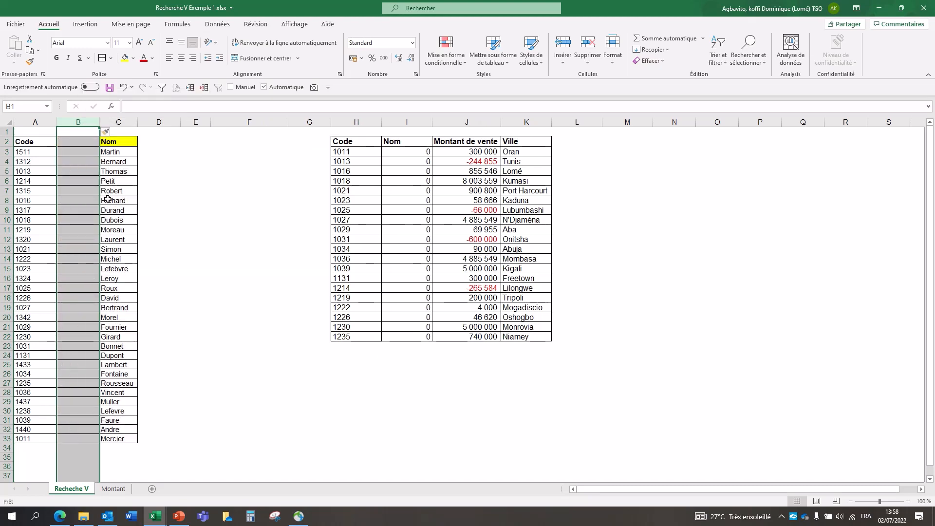
pyautogui.click(417, 155)
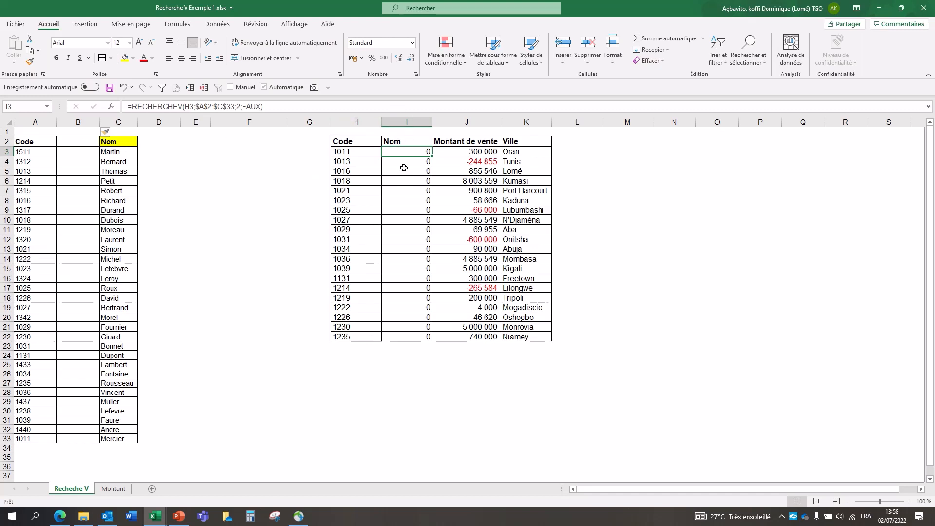
pyautogui.click(124, 87)
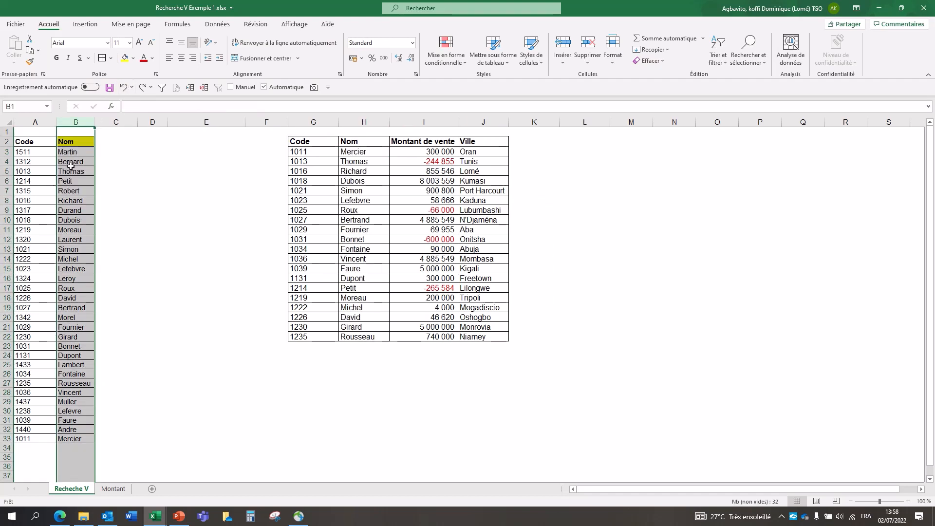
# Step: Insert a blank column before the source table's Code column
pyautogui.hotkey('ctrl', 'y')
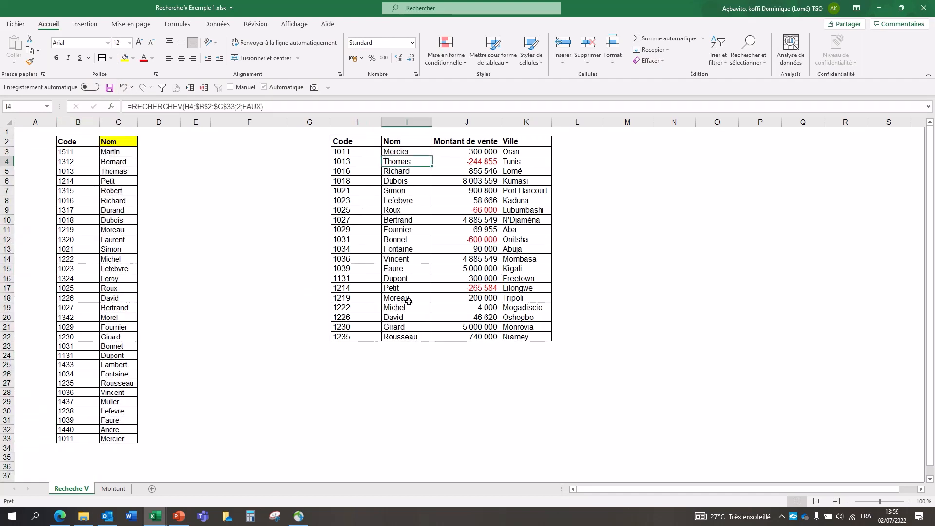